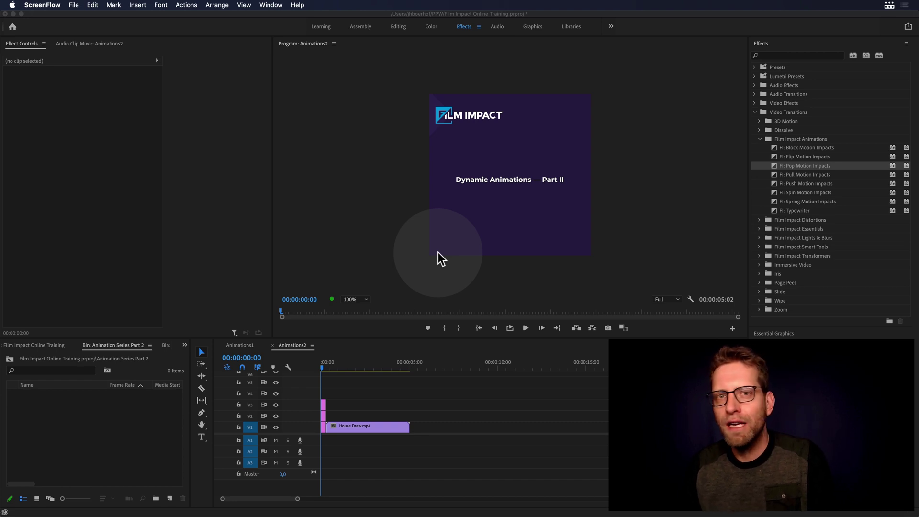
# Play the Animations2 House Draw animation twice from the start, then switch to Photoshop
pyautogui.click(328, 367)
pyautogui.press('space')
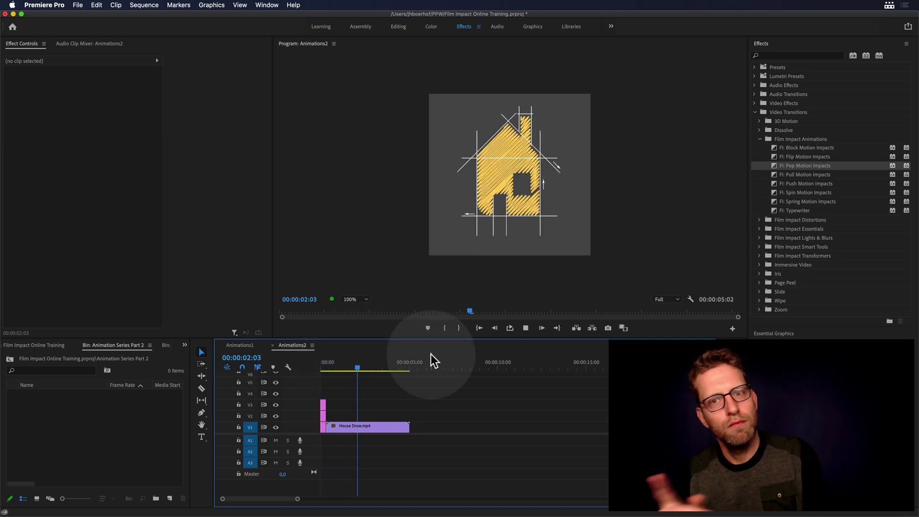
pyautogui.press('space')
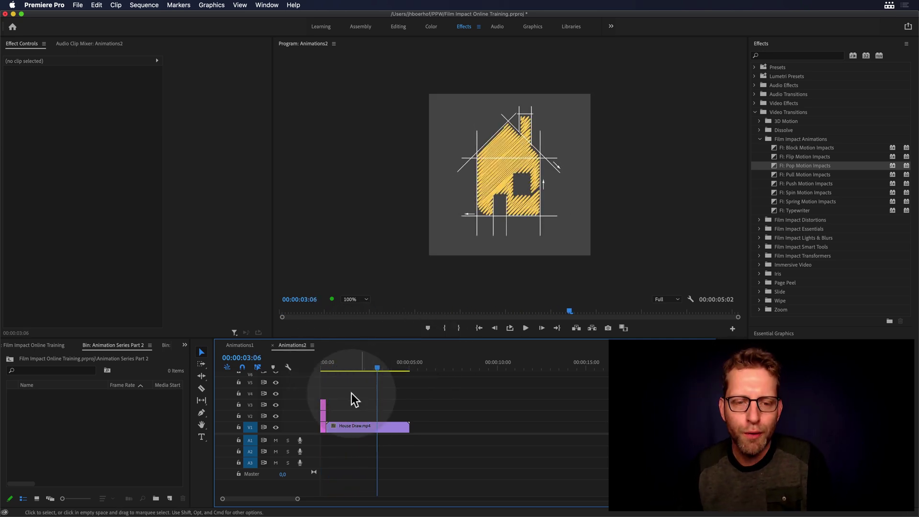
pyautogui.click(328, 365)
pyautogui.press('space')
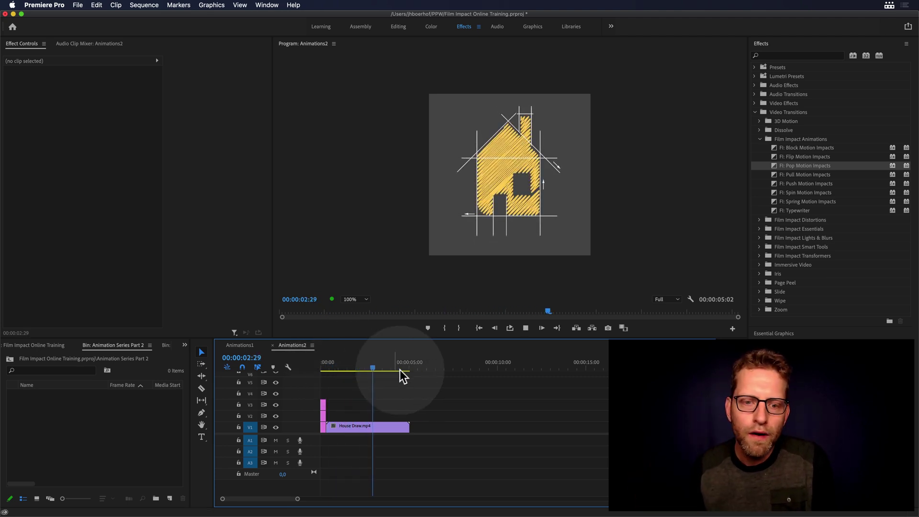
pyautogui.press('space')
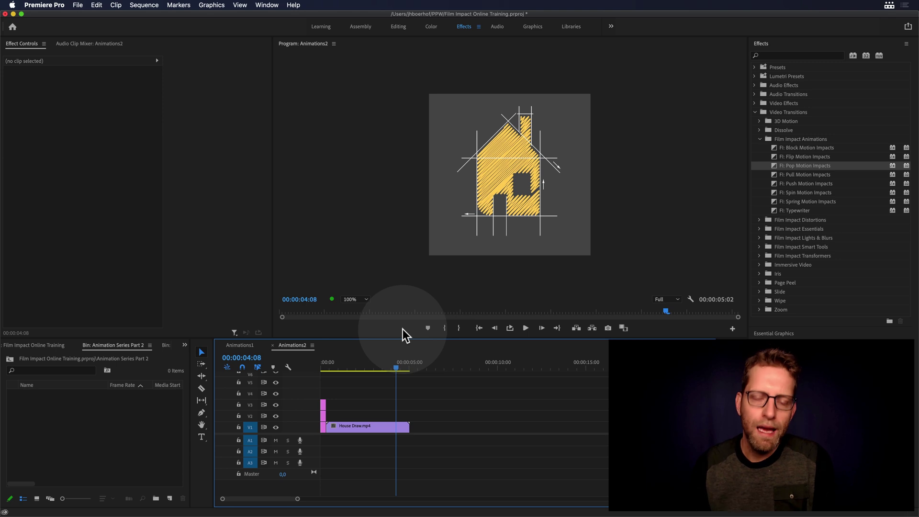
pyautogui.press('super+Tab')
pyautogui.press('super+Tab')
pyautogui.press('super+Tab')
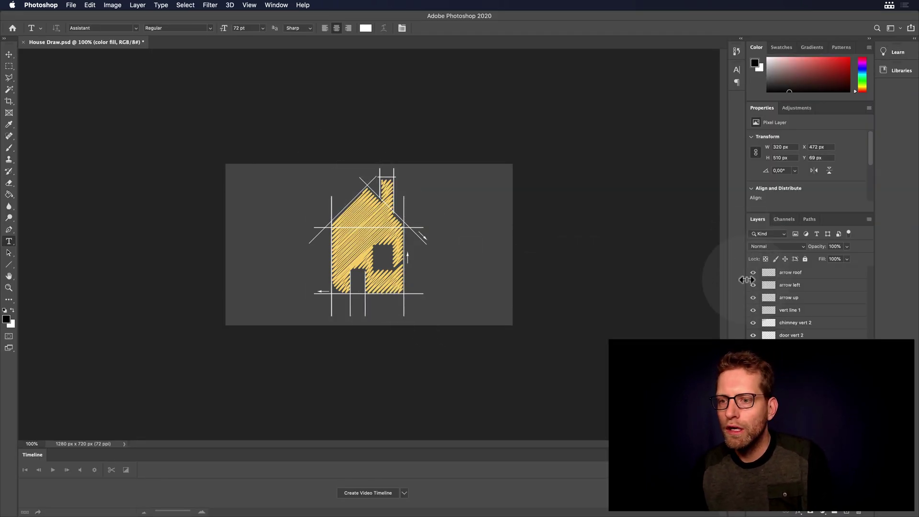
# Hide and reshow the line layers and yellow hatched fill in House Draw.psd, then return to Premiere
pyautogui.moveTo(753, 285); pyautogui.dragTo(753, 335)
pyautogui.moveTo(753, 285); pyautogui.dragTo(753, 364)
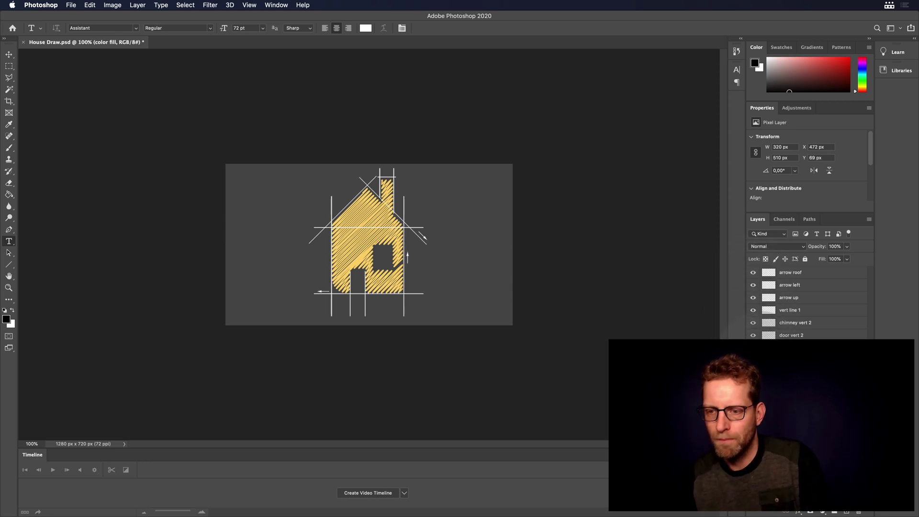
pyautogui.press('super+comma')
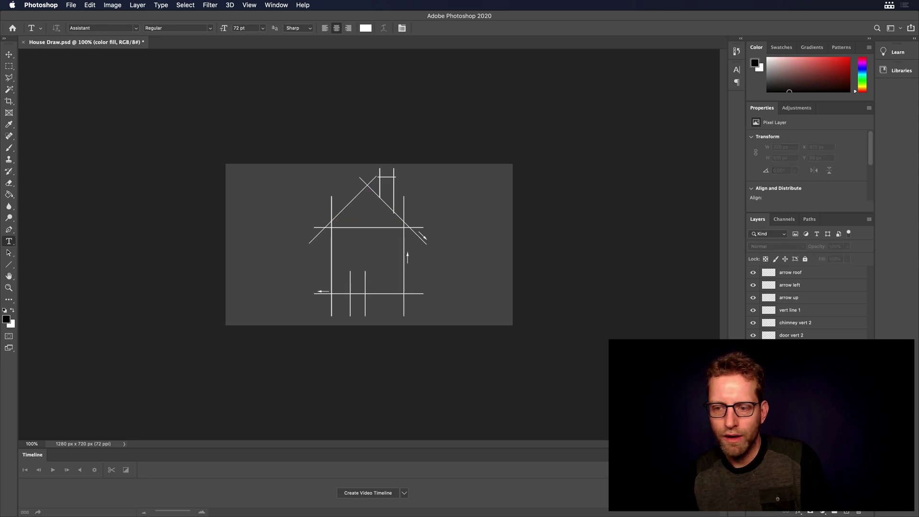
pyautogui.press('super+comma')
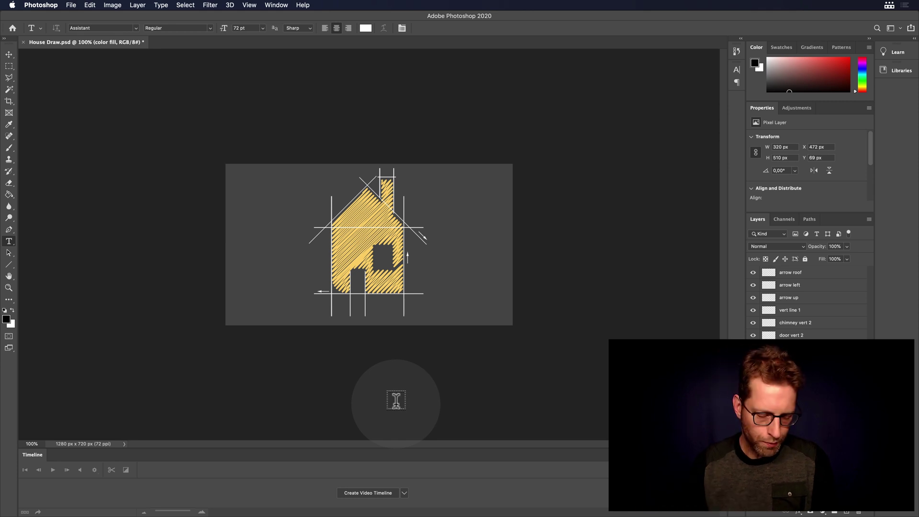
pyautogui.press('super+Tab')
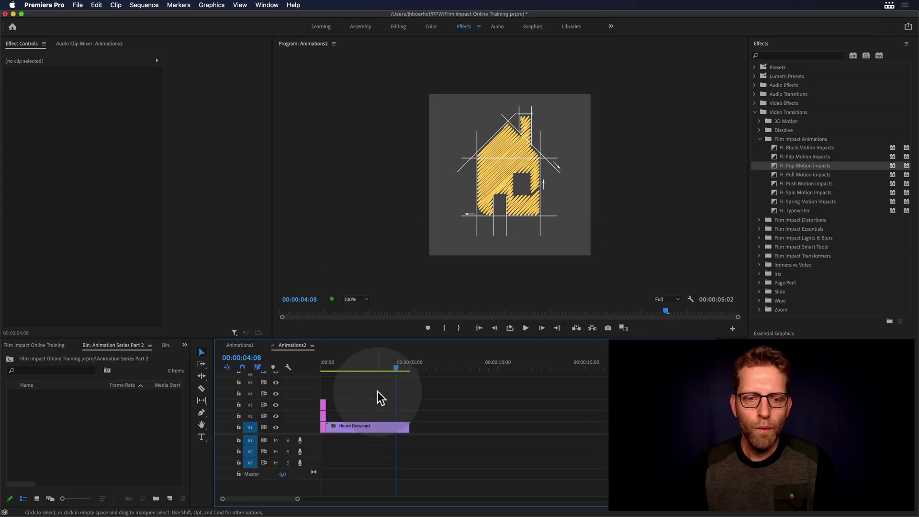
# Import House Draw.psd from Finder with Import As set to Sequence, then expand its folder
pyautogui.press('super+Tab')
pyautogui.press('super+Tab')
pyautogui.press('super+Tab')
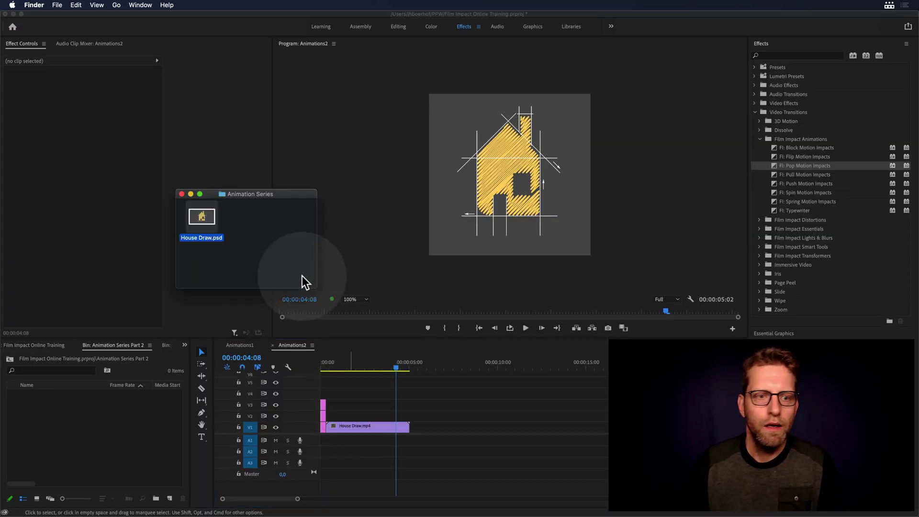
pyautogui.moveTo(205, 215)
pyautogui.mouseDown()
pyautogui.moveTo(131, 424)
pyautogui.moveTo(122, 423)
pyautogui.mouseUp()
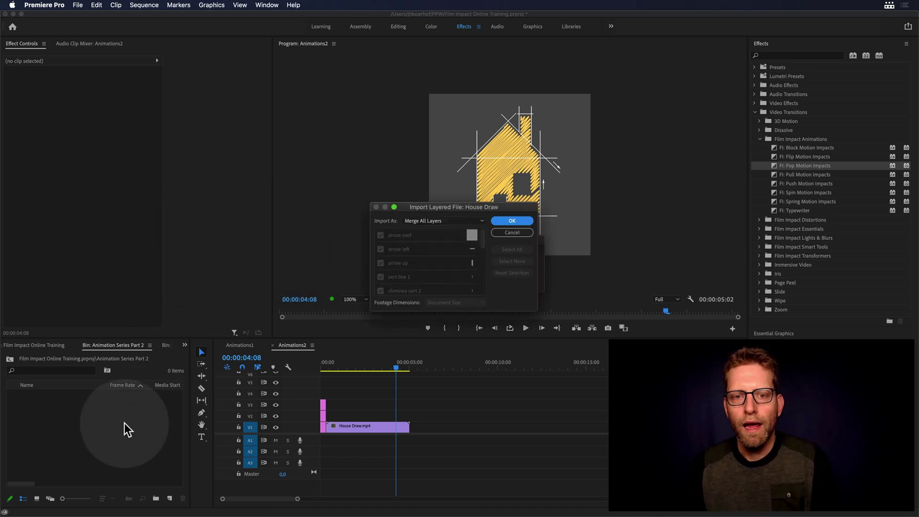
pyautogui.click(446, 220)
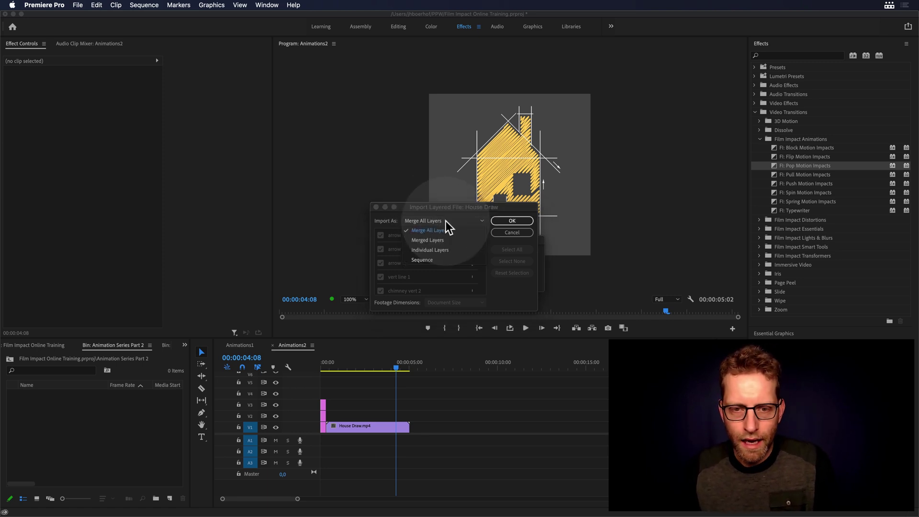
pyautogui.click(428, 260)
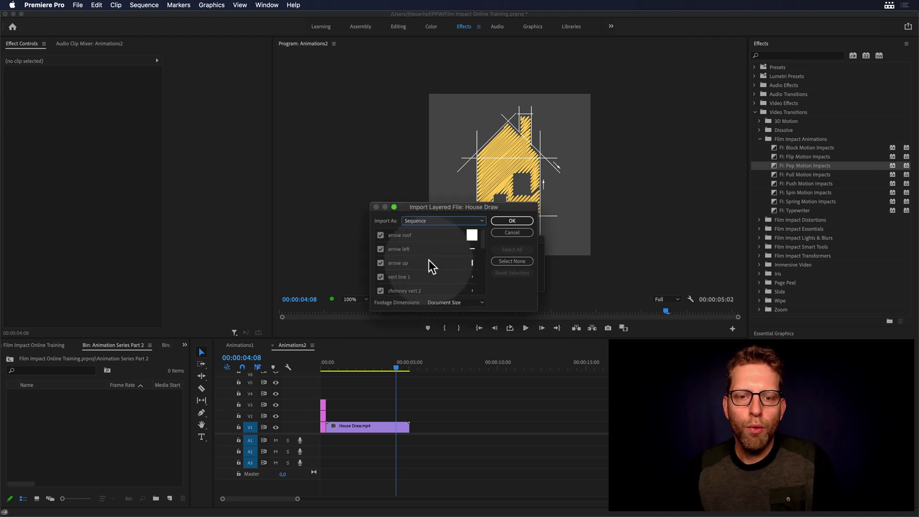
pyautogui.click(511, 221)
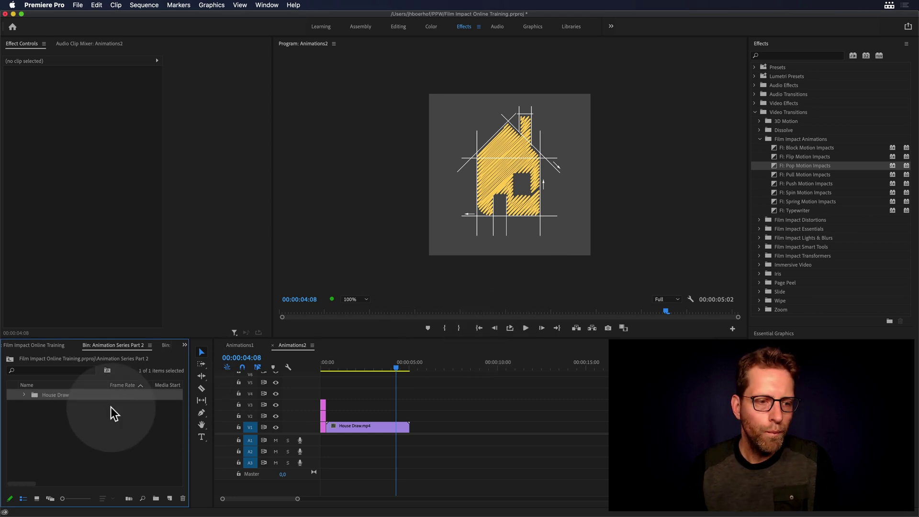
pyautogui.click(24, 395)
# Open the House Draw sequence, set the playhead to 00:00:00:19, and maximize the Timeline
pyautogui.scroll(-5, 60, 410)
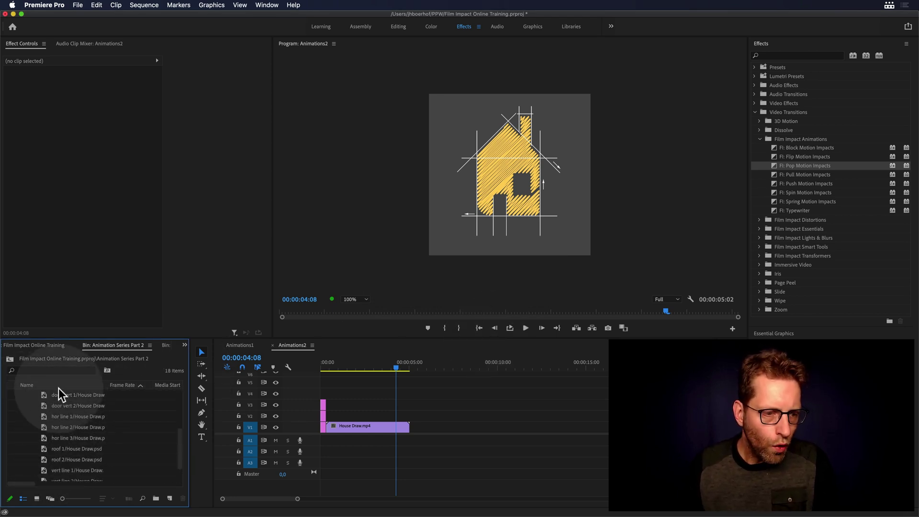
pyautogui.scroll(2, 56, 429)
pyautogui.scroll(-2, 56, 426)
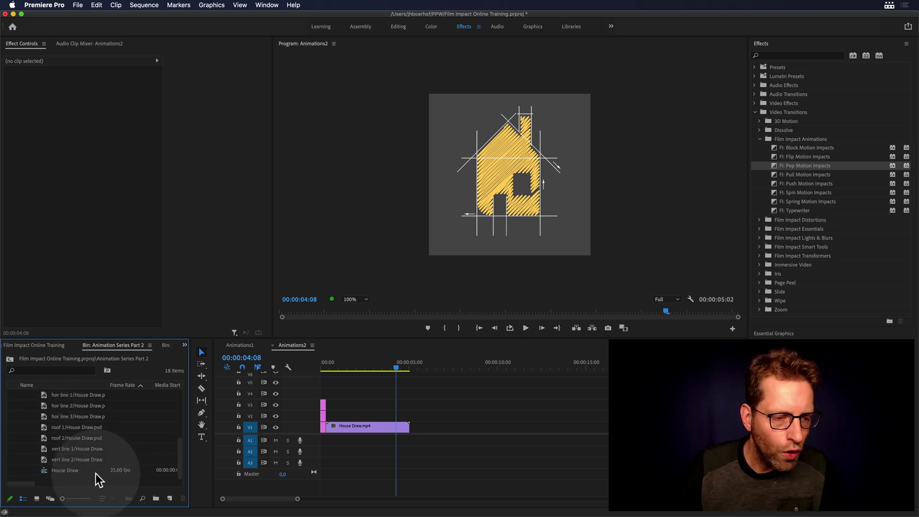
pyautogui.doubleClick(46, 471)
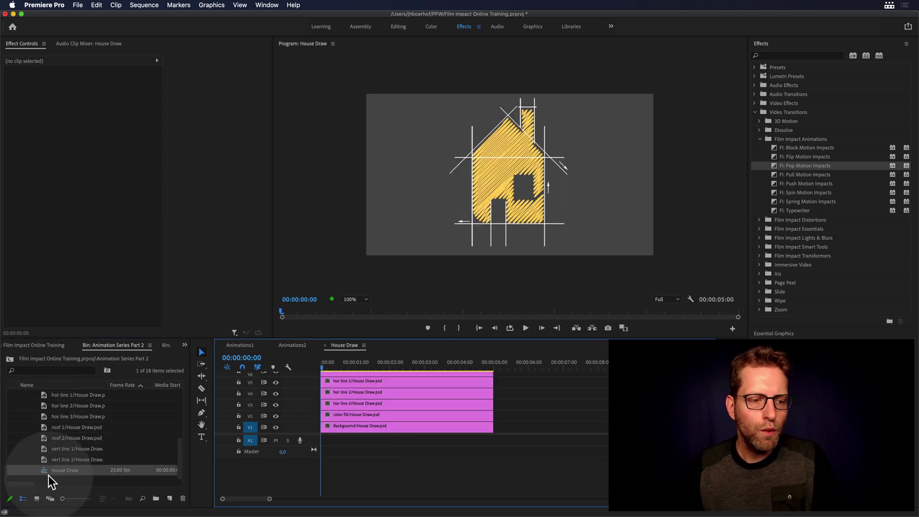
pyautogui.moveTo(320, 362); pyautogui.dragTo(348, 364)
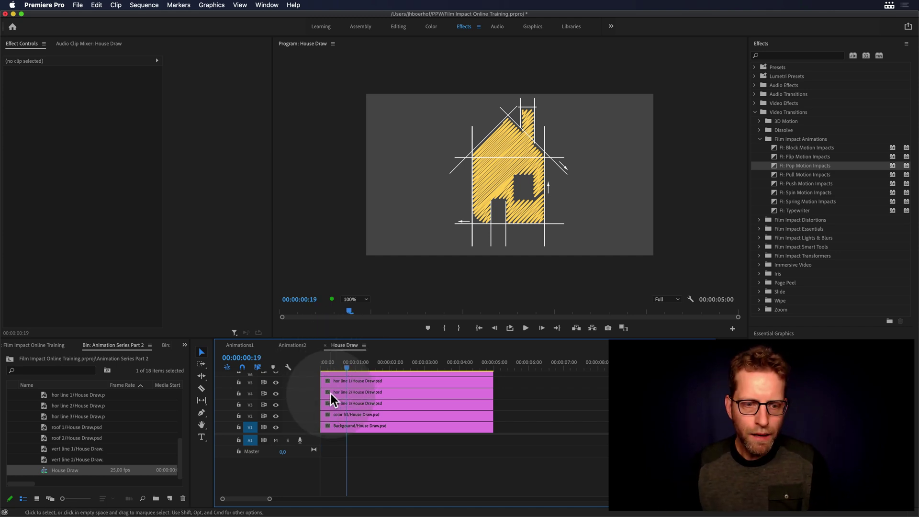
pyautogui.press('`')
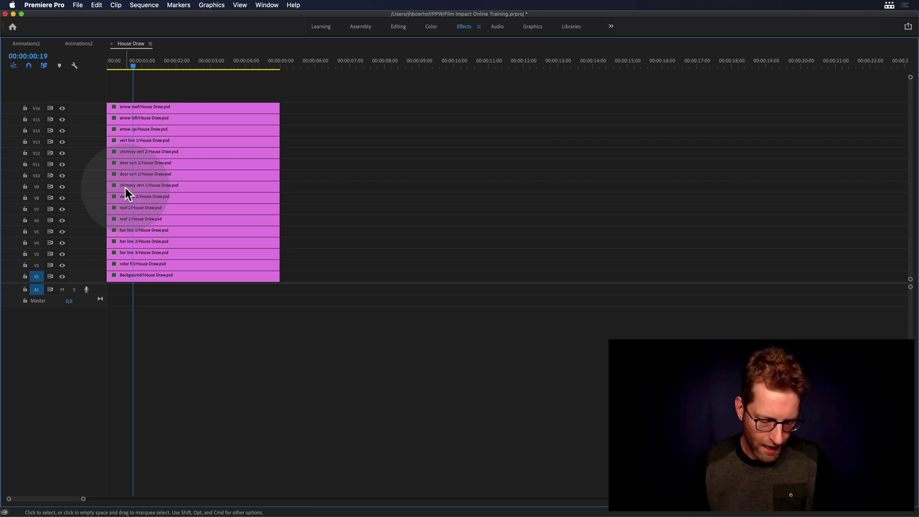
# Apply FI: Pop Motion Impacts to the start of the arrow roof clip on V16
pyautogui.press('`')
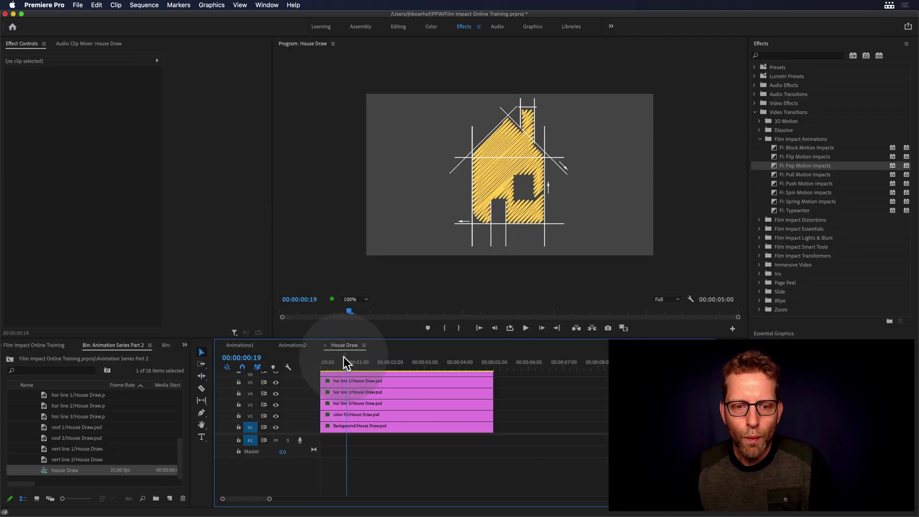
pyautogui.scroll(5, 350, 398)
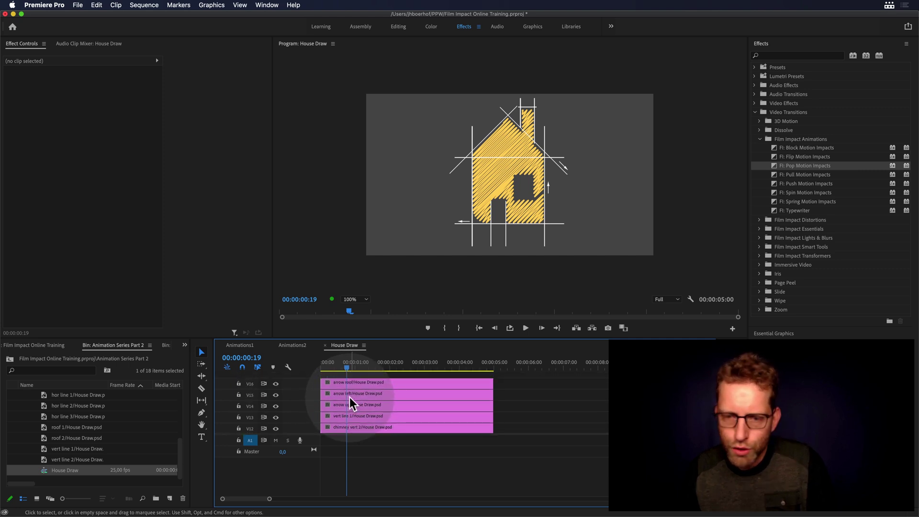
pyautogui.press('Home')
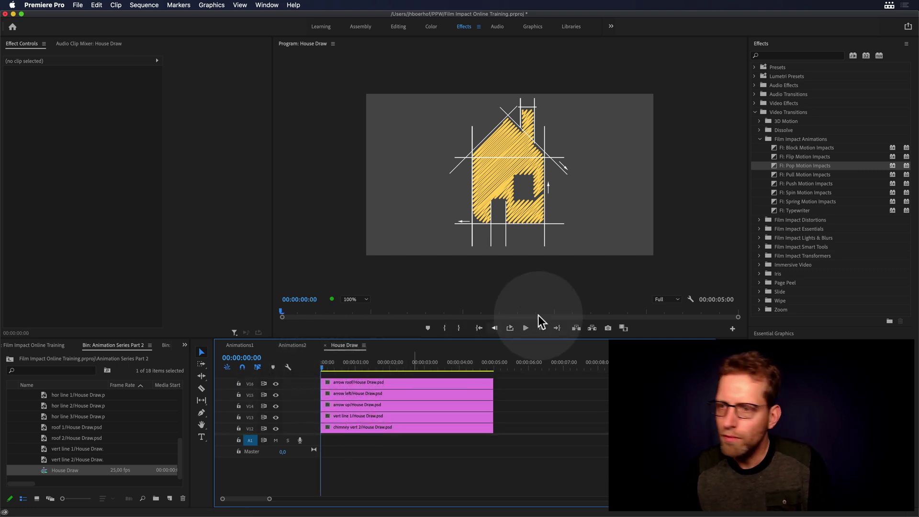
pyautogui.click(789, 165)
pyautogui.moveTo(796, 164); pyautogui.dragTo(324, 385)
# Preview the arrow roof transition from the start, inspect its Effect Controls, and maximize the Timeline
pyautogui.press('space')
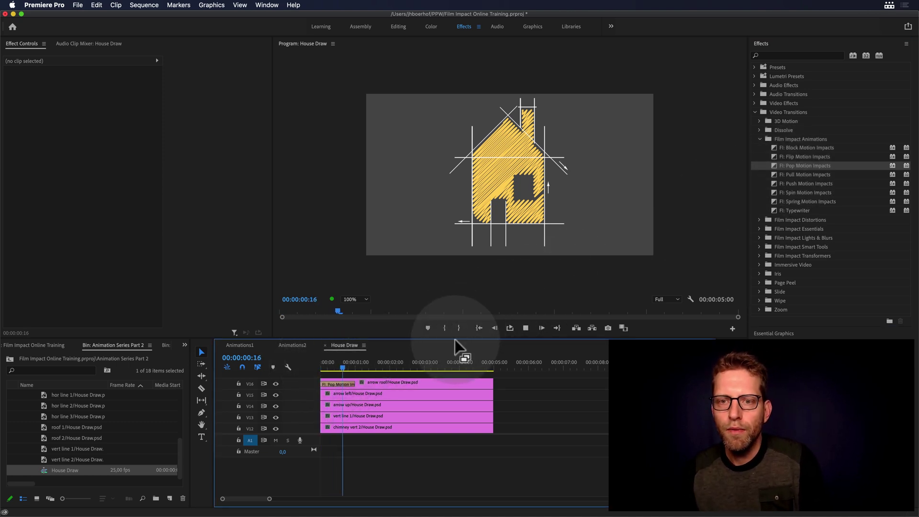
pyautogui.press('space')
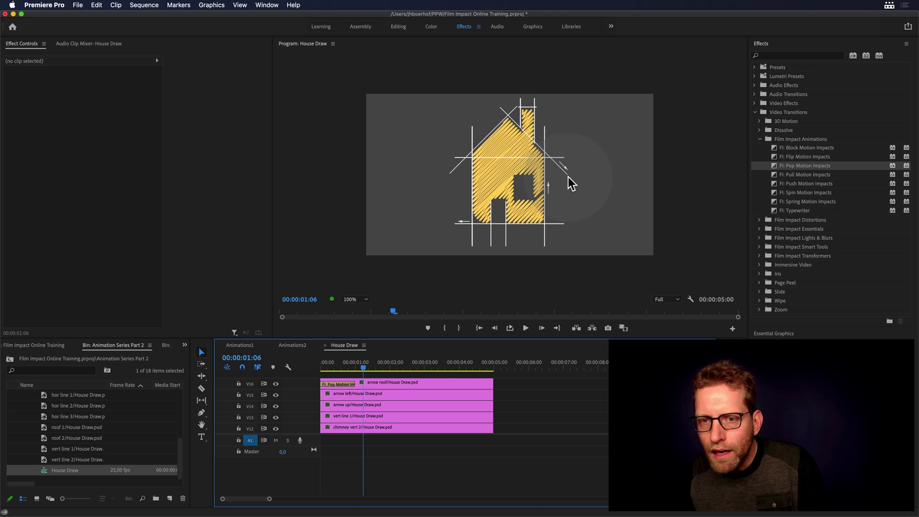
pyautogui.moveTo(363, 367); pyautogui.dragTo(312, 364)
pyautogui.press('space')
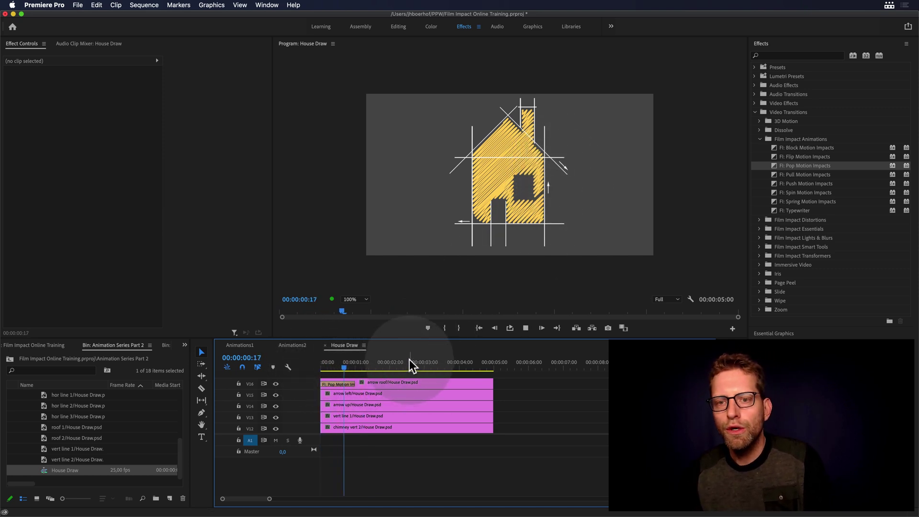
pyautogui.press('space')
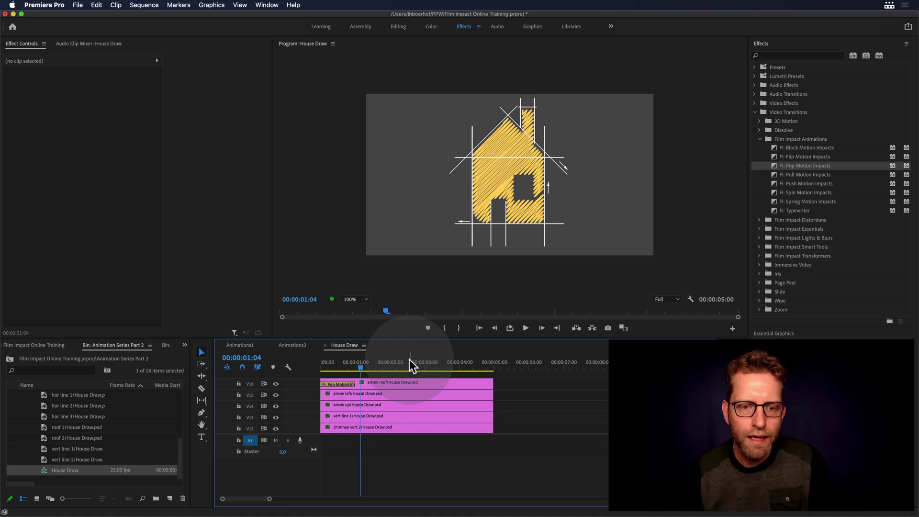
pyautogui.click(344, 384)
pyautogui.scroll(-5, 266, 192)
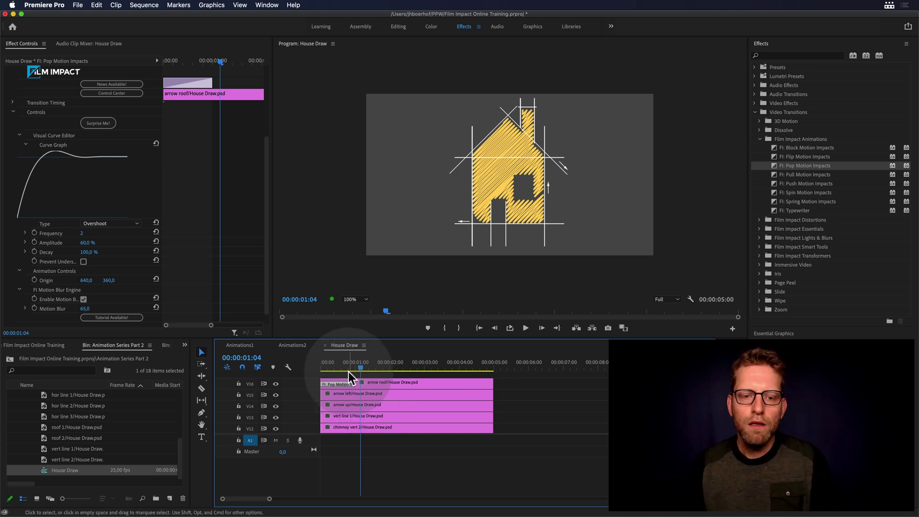
pyautogui.press('`')
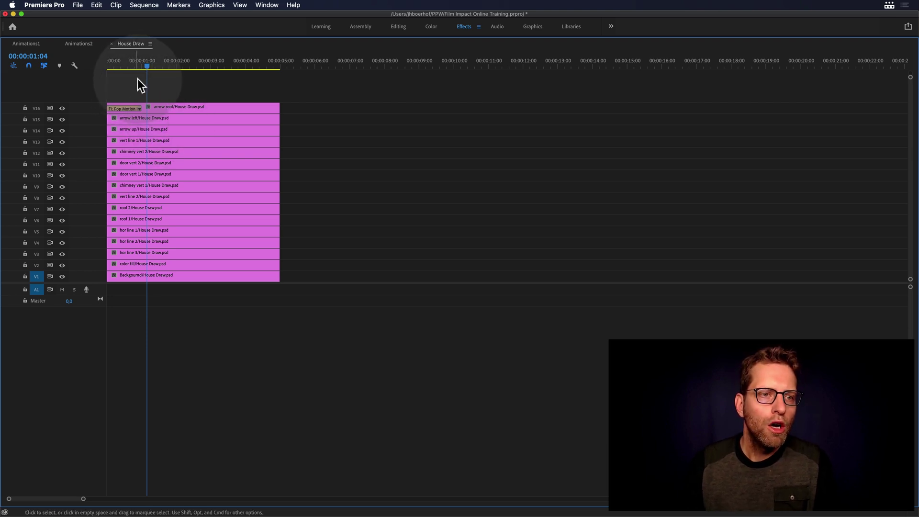
# Marquee-select the V2–V16 clip in-points and apply Pop Motion Impacts to all of them
pyautogui.moveTo(139, 75); pyautogui.dragTo(86, 268)
pyautogui.press('Home')
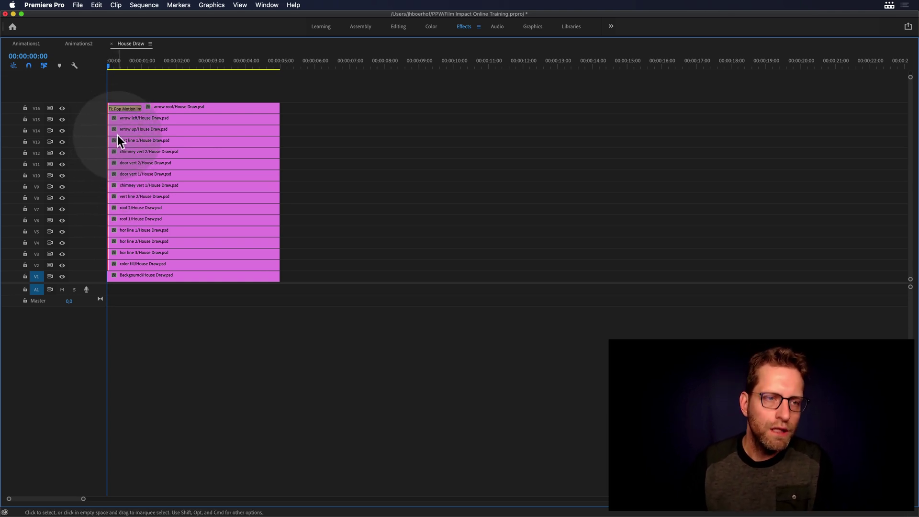
pyautogui.press('super')
pyautogui.press('super+v')
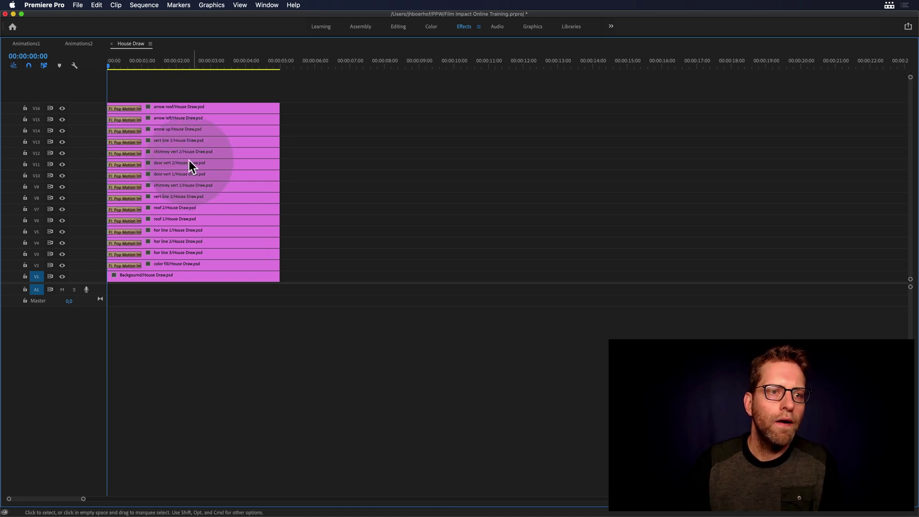
pyautogui.press('`')
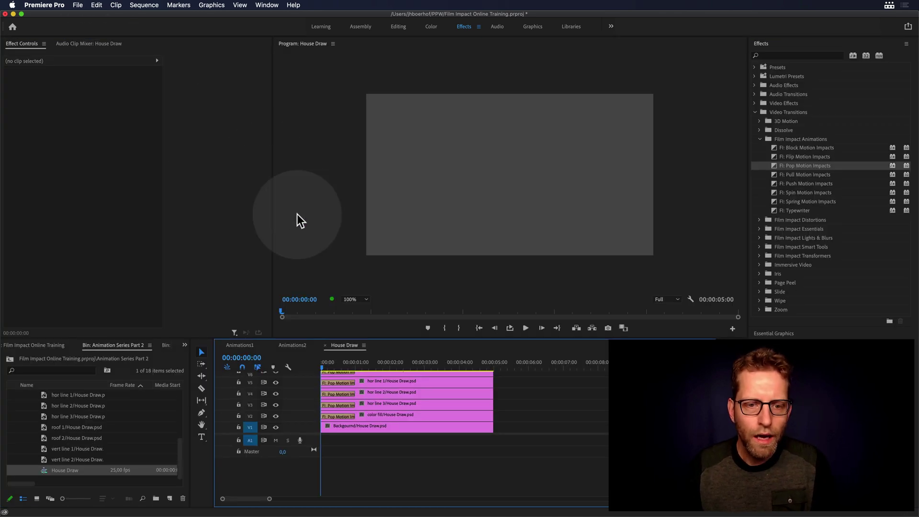
# Scrub the first second to preview the sketch popping in, then select the color fill clip
pyautogui.click(323, 360)
pyautogui.moveTo(324, 358)
pyautogui.mouseDown()
pyautogui.moveTo(356, 359)
pyautogui.moveTo(359, 340)
pyautogui.mouseUp()
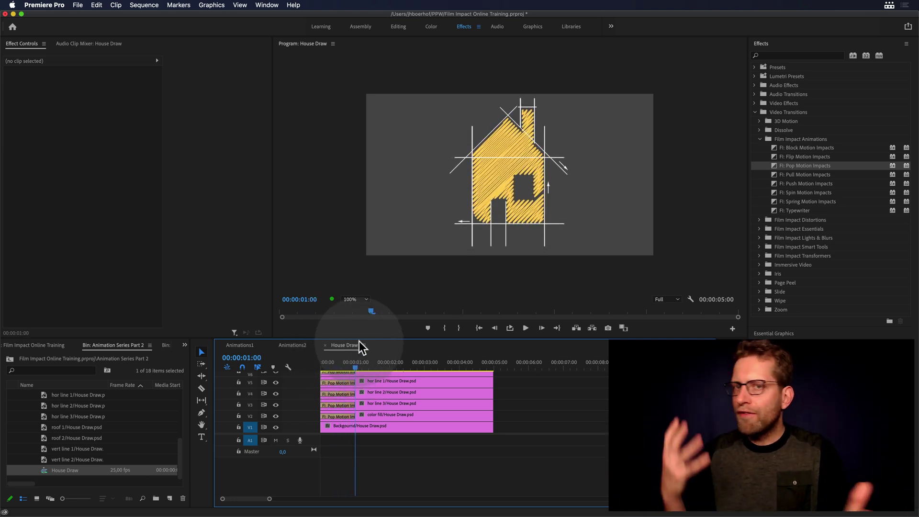
pyautogui.moveTo(332, 362)
pyautogui.mouseDown()
pyautogui.moveTo(323, 364)
pyautogui.moveTo(338, 360)
pyautogui.mouseUp()
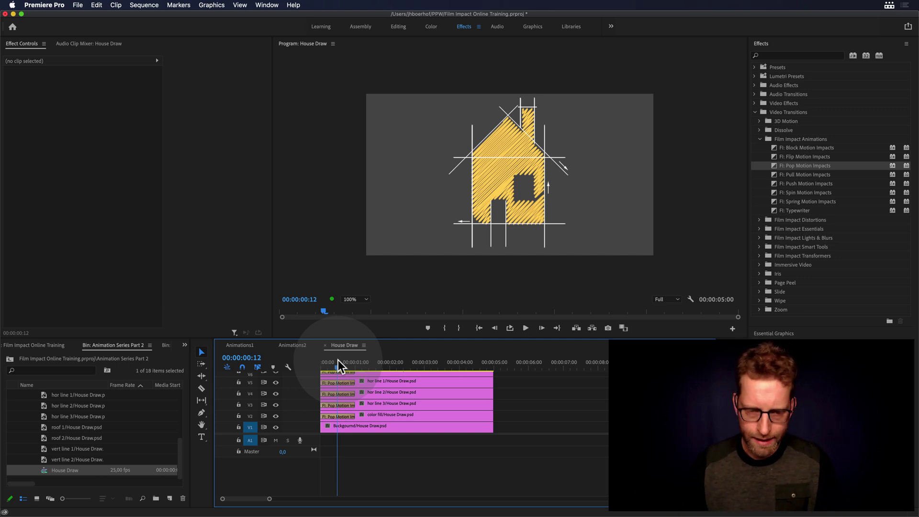
pyautogui.click(372, 416)
pyautogui.press('`')
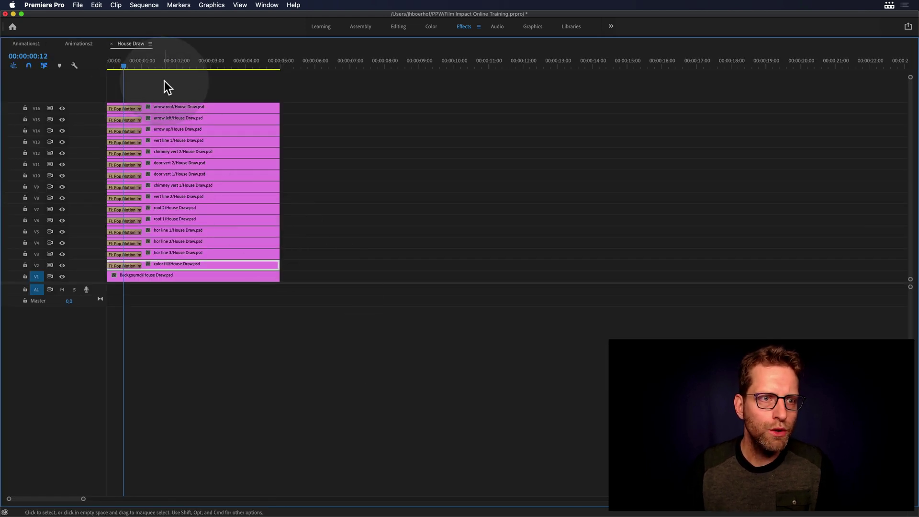
# Select the V2–V16 sketch clips and nudge them a frame later, dropping color fill and hor line 3
pyautogui.moveTo(304, 92); pyautogui.dragTo(292, 162)
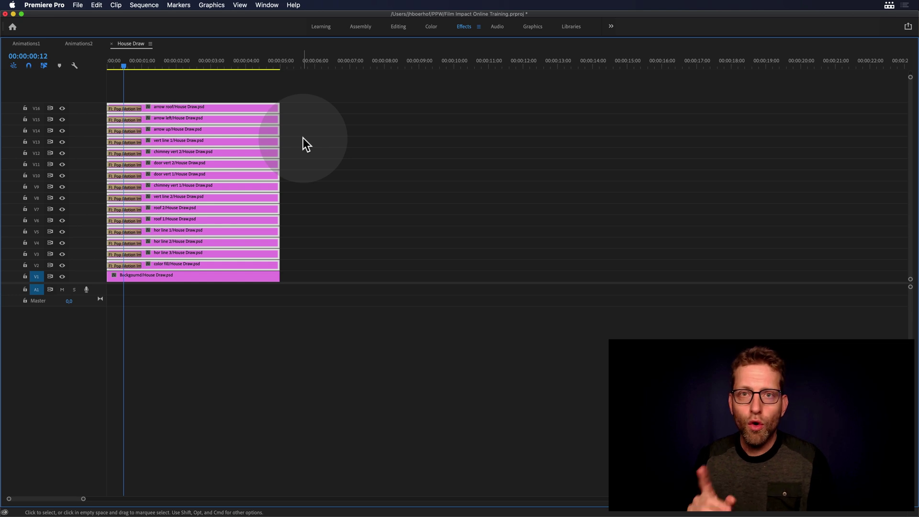
pyautogui.press('super+Right')
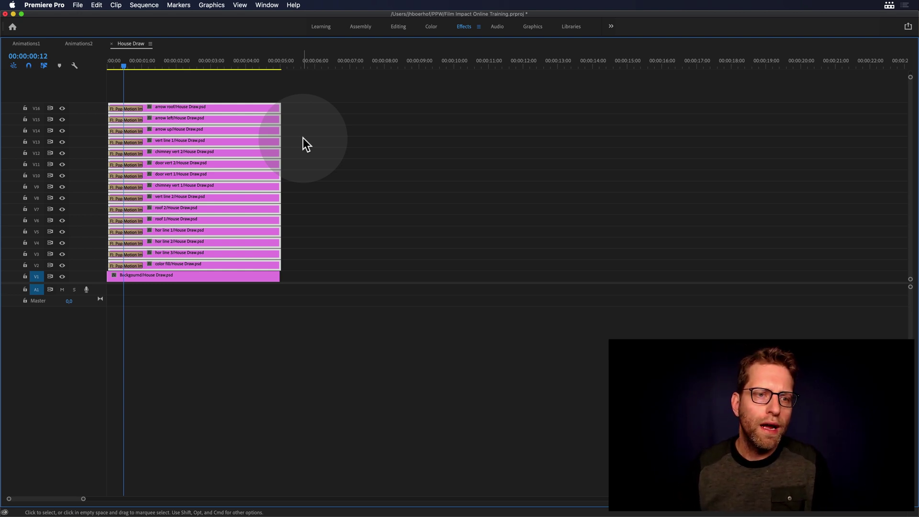
pyautogui.keyDown('shift'); pyautogui.click(218, 263); pyautogui.keyUp('shift')
pyautogui.keyDown('shift'); pyautogui.click(217, 265); pyautogui.keyUp('shift')
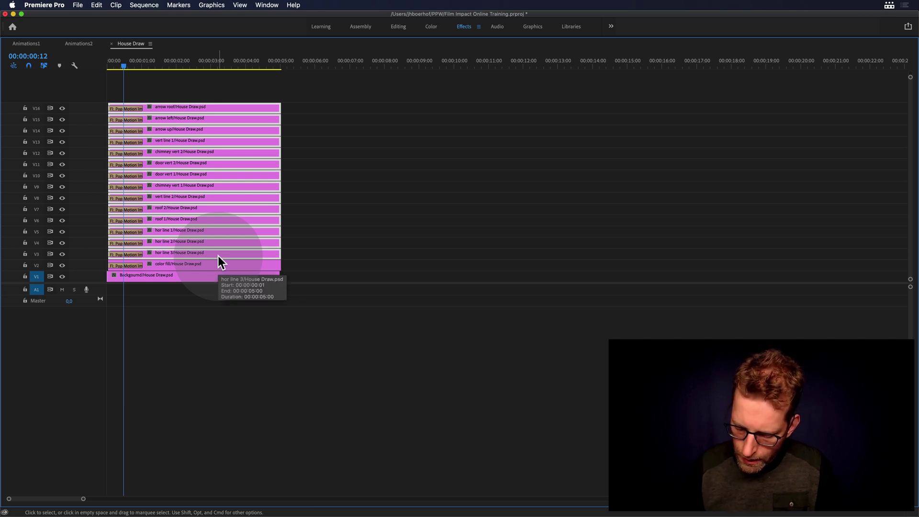
pyautogui.press('super+Right')
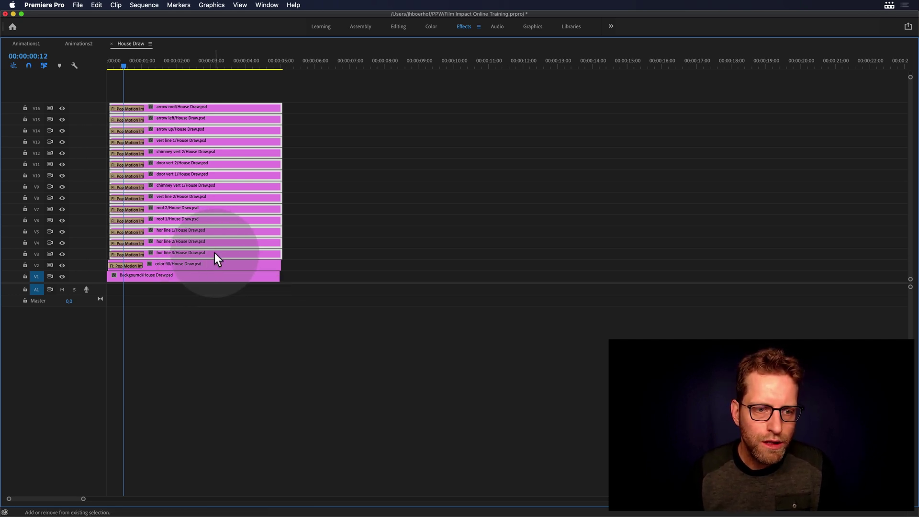
pyautogui.keyDown('shift'); pyautogui.click(215, 254); pyautogui.keyUp('shift')
pyautogui.moveTo(231, 240); pyautogui.dragTo(233, 240)
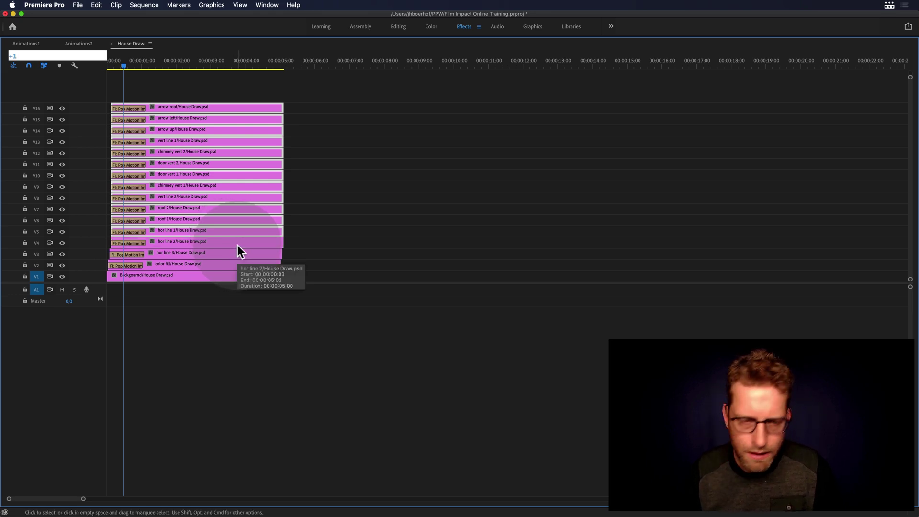
pyautogui.press('super+Right')
# Keep staggering +1 frame while deselecting the V5, roof 1, roof 2 and vert line 2 clips
pyautogui.keyDown('shift'); pyautogui.click(246, 233); pyautogui.keyUp('shift')
pyautogui.press('super+Right')
pyautogui.keyDown('shift'); pyautogui.click(254, 223); pyautogui.keyUp('shift')
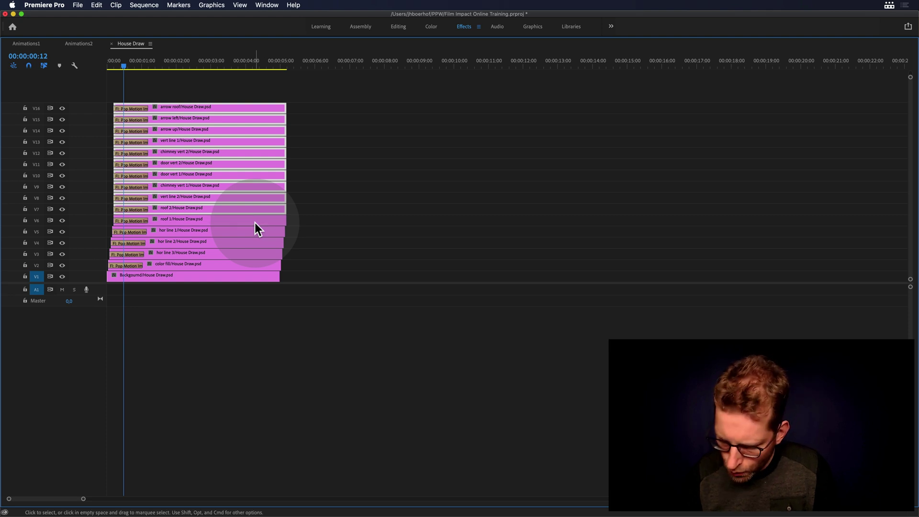
pyautogui.press('super+Right')
pyautogui.keyDown('shift'); pyautogui.click(275, 206); pyautogui.keyUp('shift')
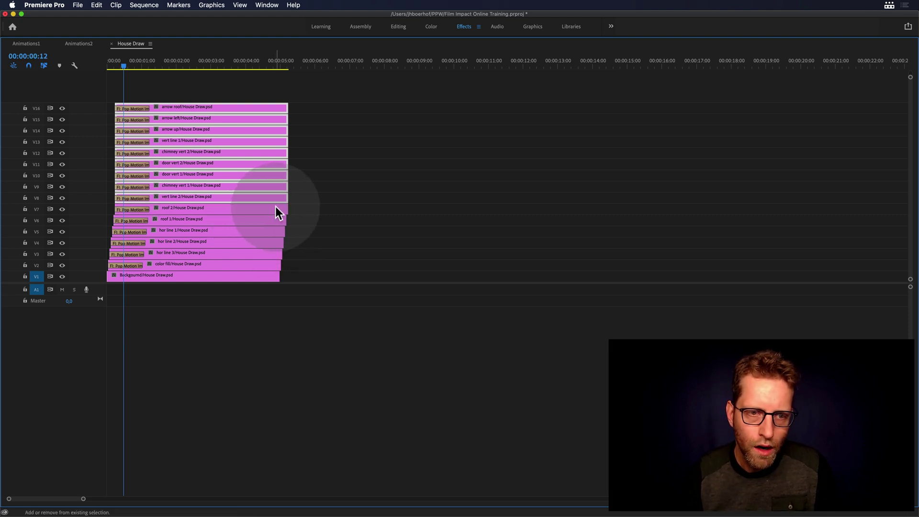
pyautogui.write('+1')
pyautogui.press('Return')
pyautogui.keyDown('shift'); pyautogui.click(274, 198); pyautogui.keyUp('shift')
pyautogui.write('+1')
pyautogui.press('Return')
# Continue the +1 frame stagger past chimney vert 1, door vert 1, door vert 2 and chimney vert 2
pyautogui.keyDown('shift'); pyautogui.click(272, 184); pyautogui.keyUp('shift')
pyautogui.write('+1')
pyautogui.press('Return')
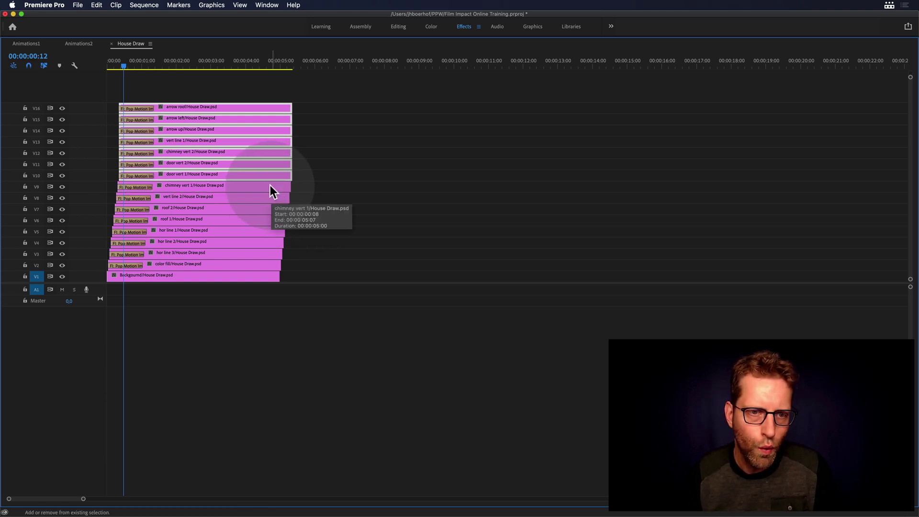
pyautogui.keyDown('shift'); pyautogui.click(273, 173); pyautogui.keyUp('shift')
pyautogui.write('+1')
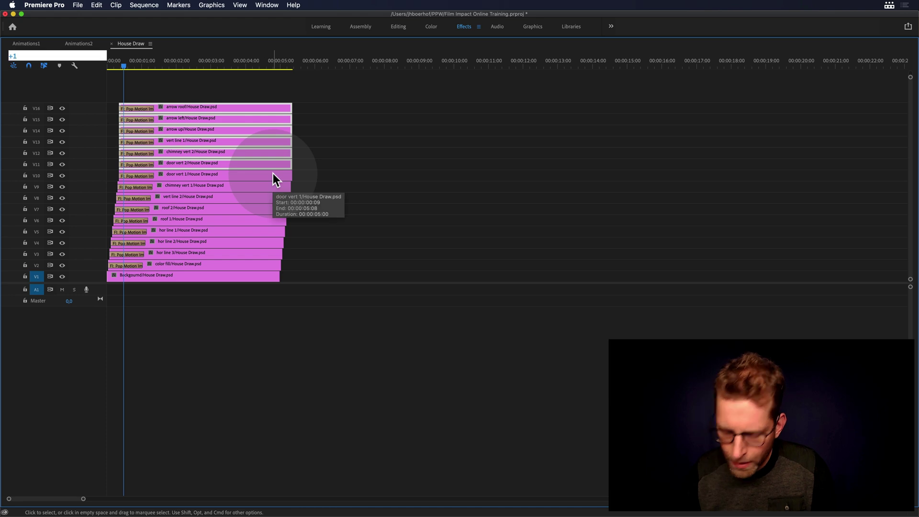
pyautogui.press('Return')
pyautogui.keyDown('shift'); pyautogui.click(275, 165); pyautogui.keyUp('shift')
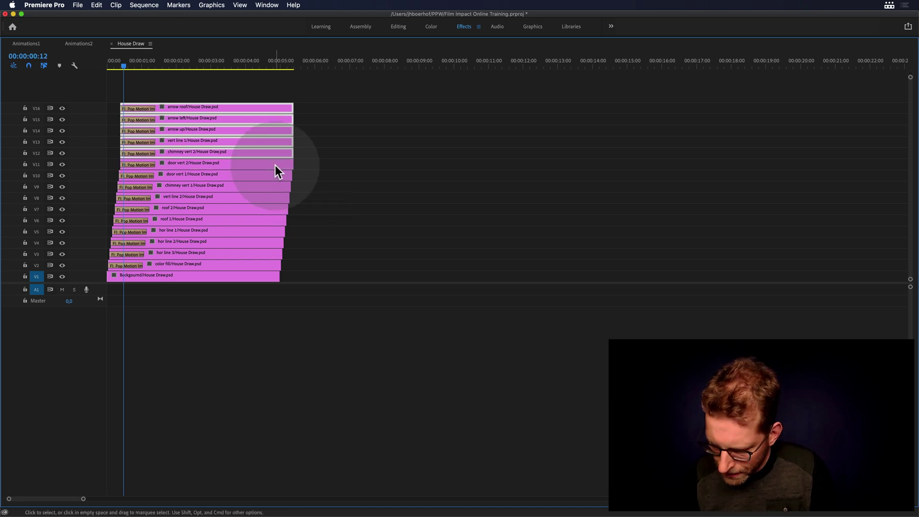
pyautogui.write('+1')
pyautogui.press('Return')
pyautogui.keyDown('shift'); pyautogui.click(277, 154); pyautogui.keyUp('shift')
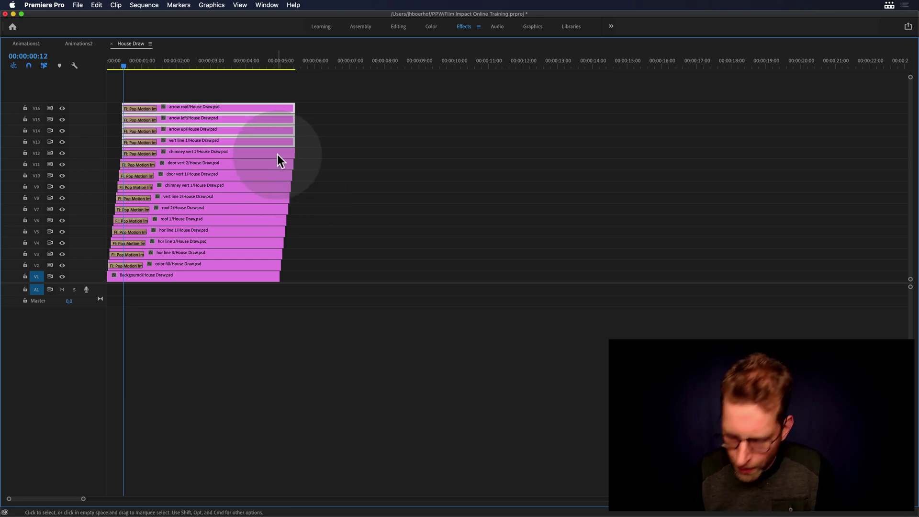
pyautogui.write('+1')
pyautogui.press('Return')
# Finish the staircase through vert line 1, arrow up and arrow left to arrow roof, then deselect
pyautogui.keyDown('shift'); pyautogui.click(276, 142); pyautogui.keyUp('shift')
pyautogui.write('+1')
pyautogui.press('Return')
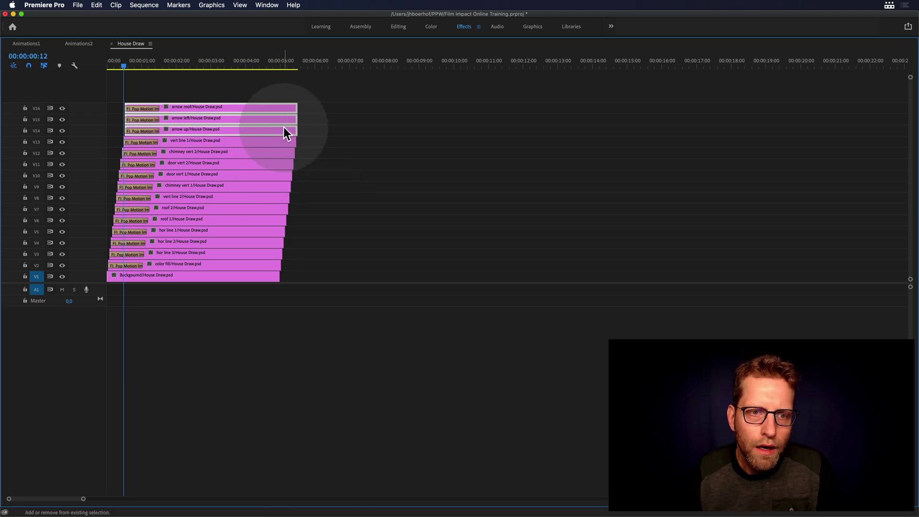
pyautogui.keyDown('shift'); pyautogui.click(282, 131); pyautogui.keyUp('shift')
pyautogui.write('+1')
pyautogui.press('Return')
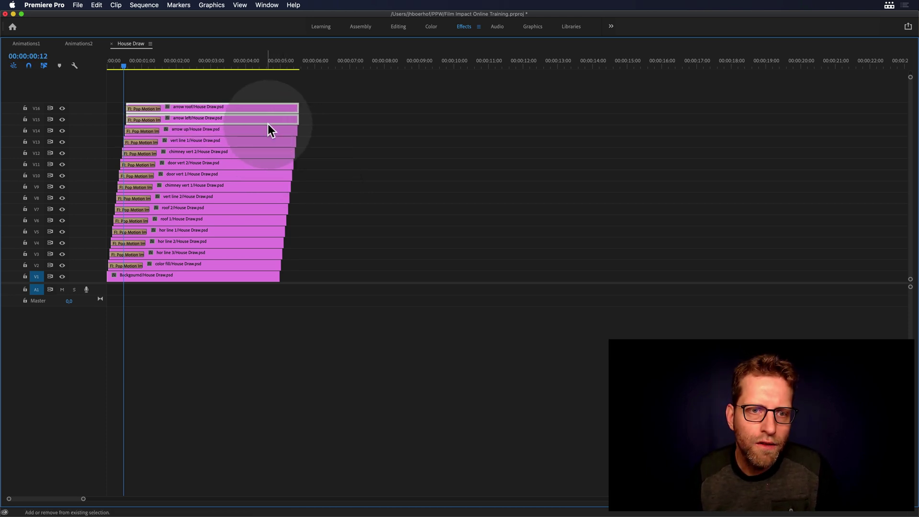
pyautogui.keyDown('shift'); pyautogui.click(268, 122); pyautogui.keyUp('shift')
pyautogui.write('+1')
pyautogui.press('Return')
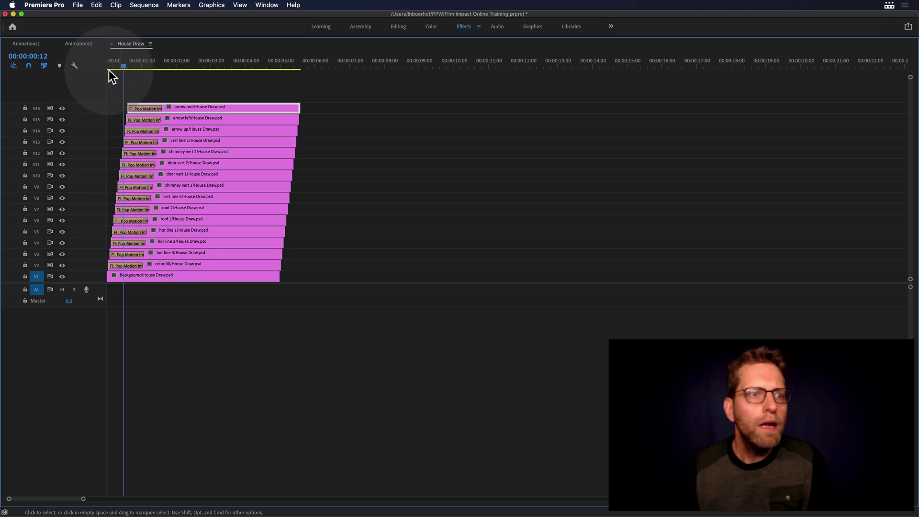
pyautogui.click(138, 84)
pyautogui.press('`')
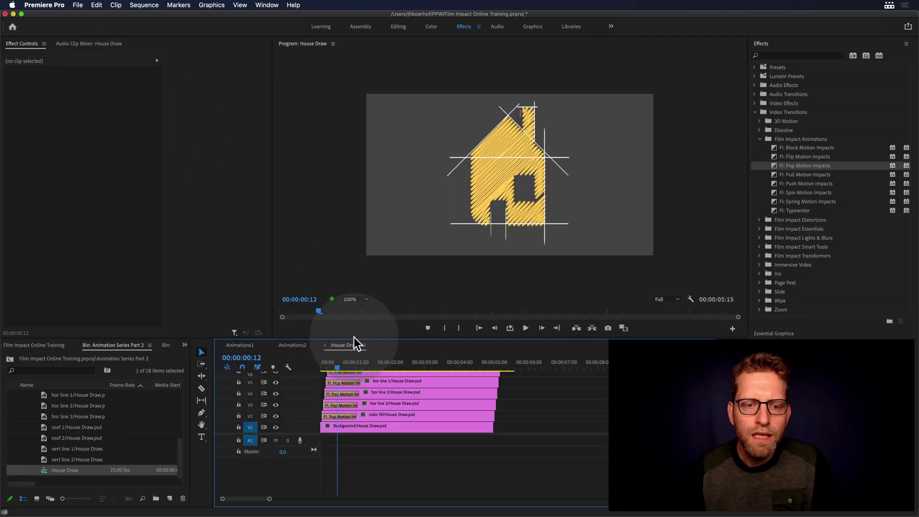
# Preview the staggered animation, then trim the color fill clip's start 10 frames later
pyautogui.click(322, 363)
pyautogui.moveTo(322, 360)
pyautogui.mouseDown()
pyautogui.moveTo(366, 357)
pyautogui.moveTo(326, 360)
pyautogui.mouseUp()
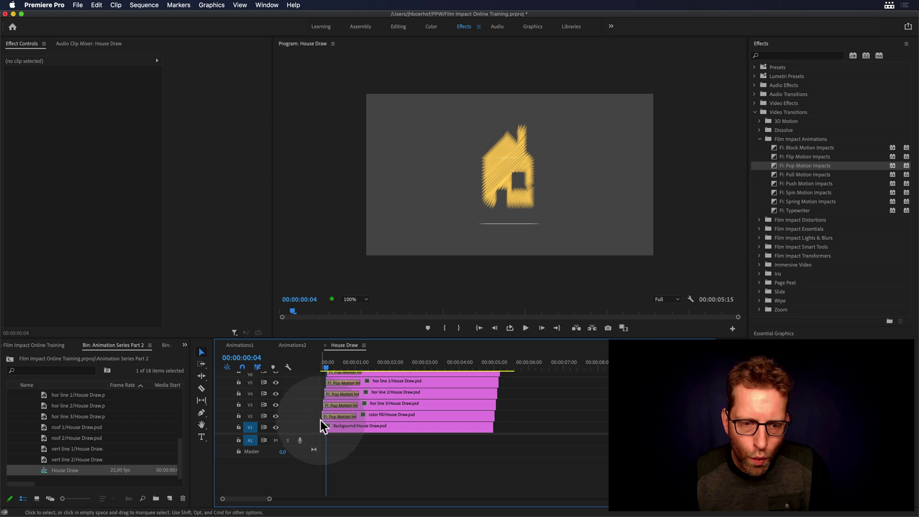
pyautogui.moveTo(325, 418); pyautogui.dragTo(338, 417)
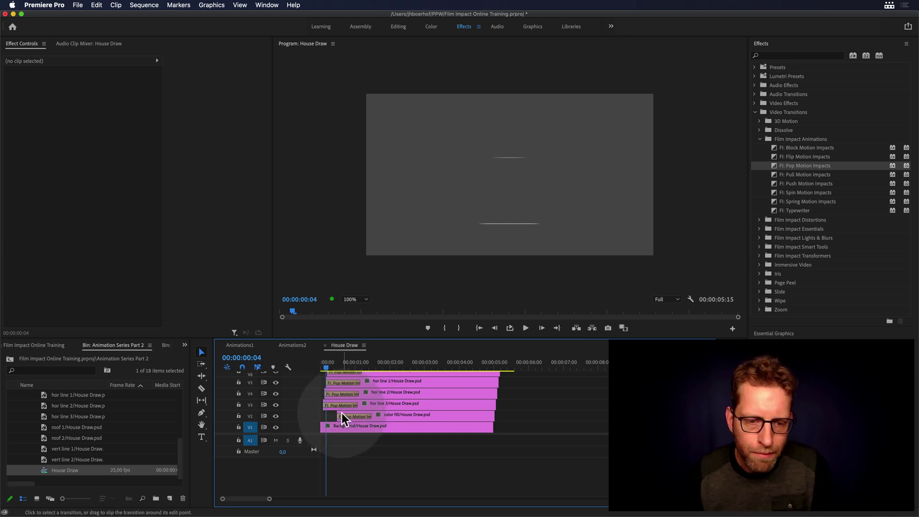
# Lengthen the color fill transition, scrub to preview the lines drawing in, and select the arrow roof transition
pyautogui.moveTo(373, 416); pyautogui.dragTo(387, 416)
pyautogui.click(323, 363)
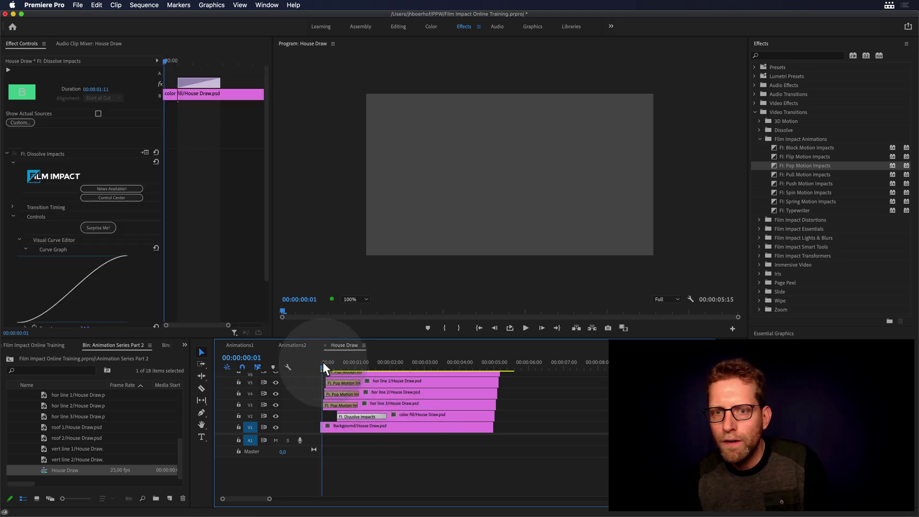
pyautogui.moveTo(323, 362); pyautogui.dragTo(381, 363)
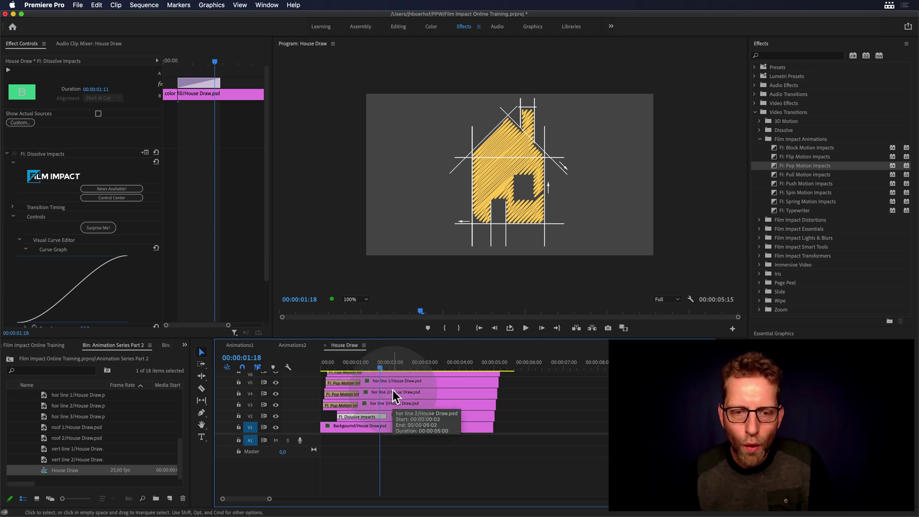
pyautogui.scroll(6, 390, 391)
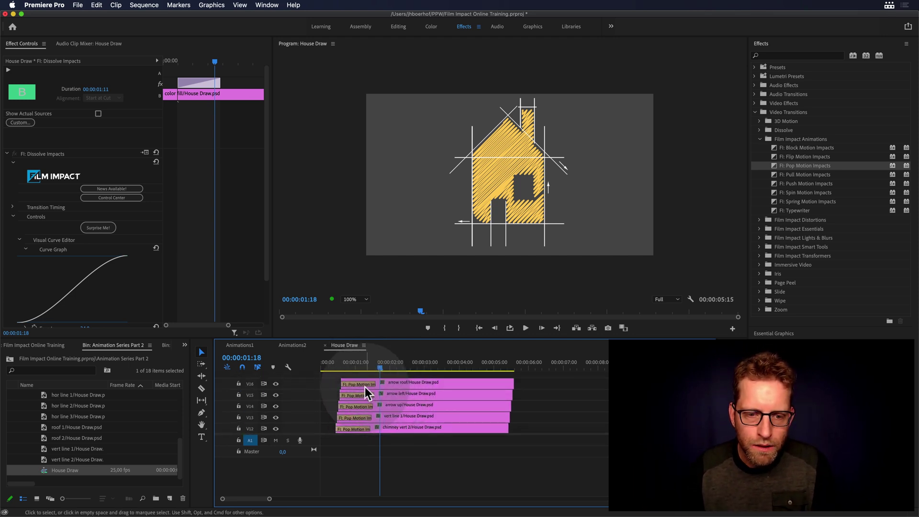
pyautogui.click(365, 384)
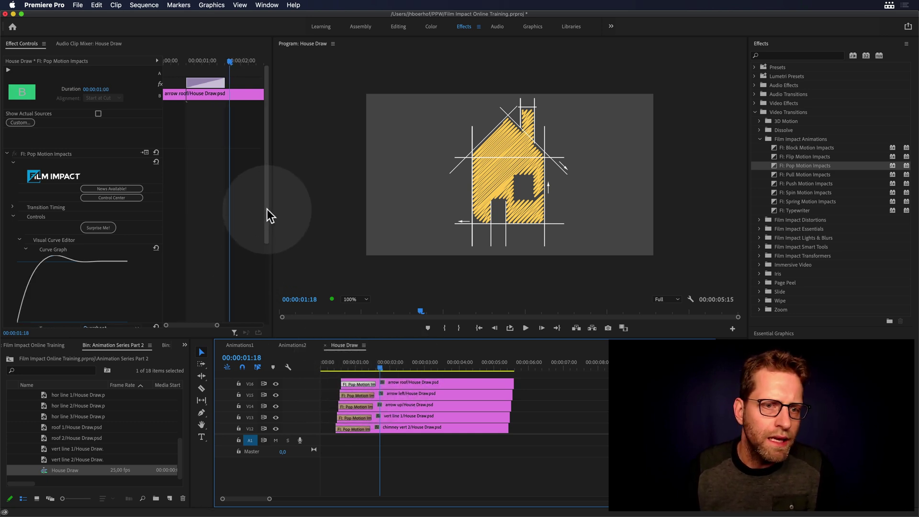
# Give the V16 arrow roof transition Frequency 3, Amplitude 77 % and a 00:00:01:15 duration, then maximize the Timeline
pyautogui.scroll(-5, 266, 235)
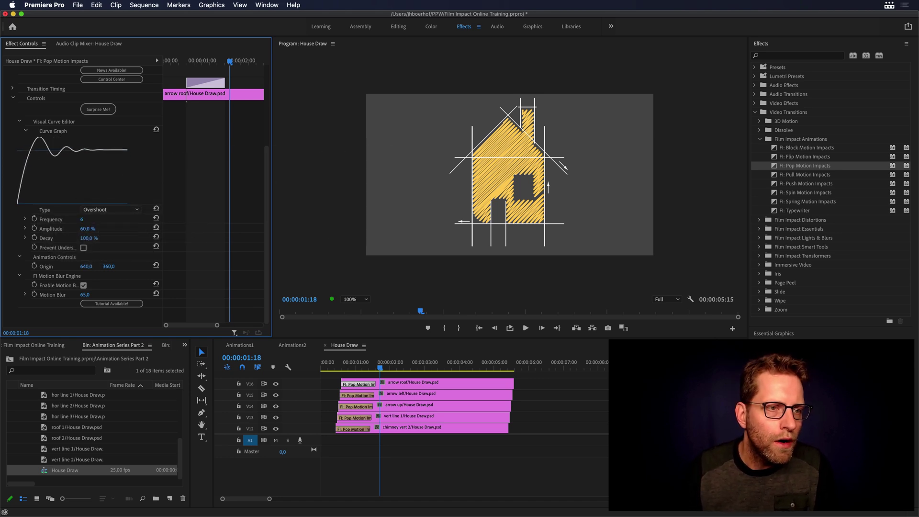
pyautogui.click(87, 219)
pyautogui.write('3')
pyautogui.press('Return')
pyautogui.moveTo(84, 229); pyautogui.dragTo(98, 229)
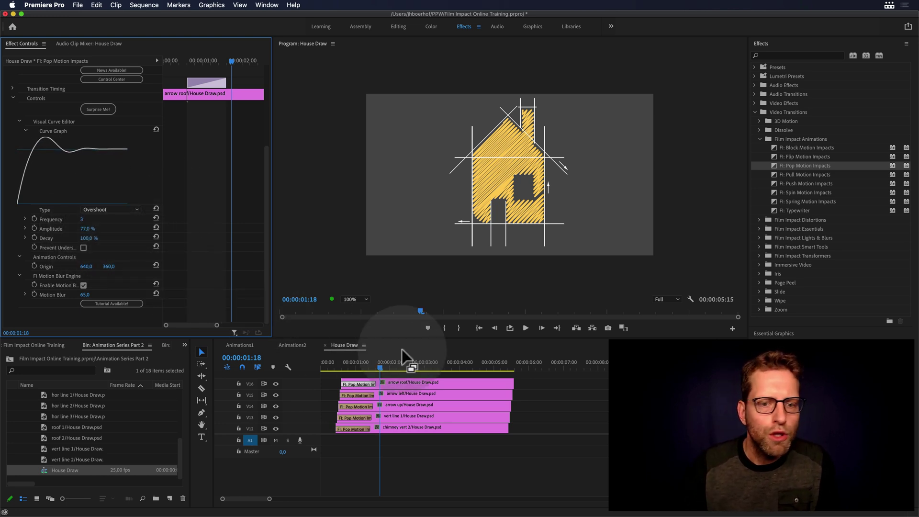
pyautogui.moveTo(371, 383); pyautogui.dragTo(395, 382)
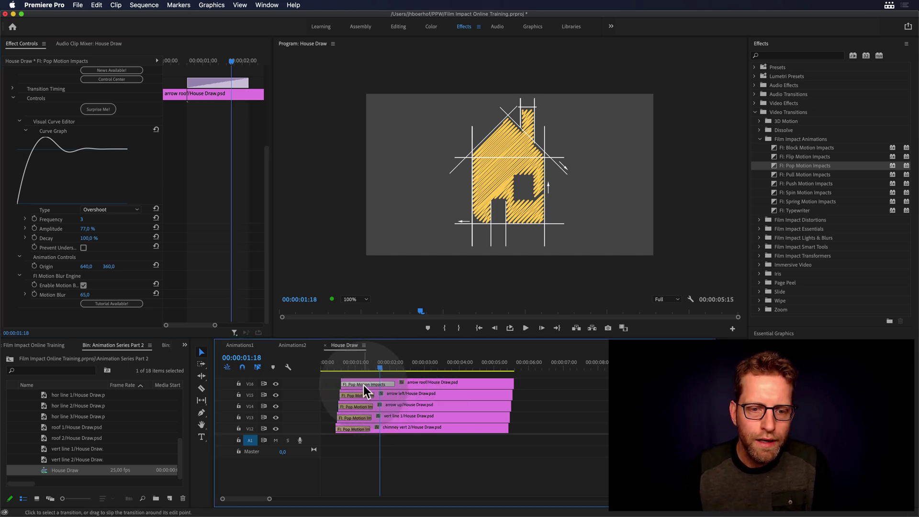
pyautogui.press('`')
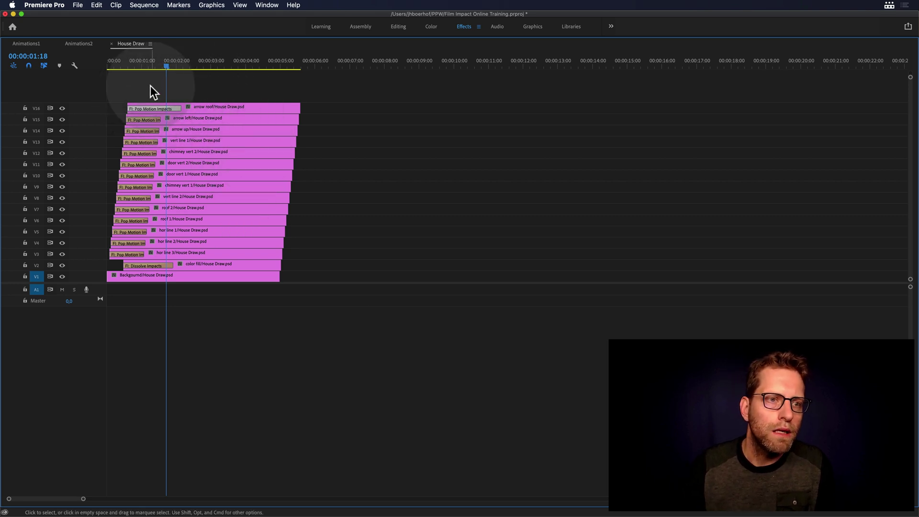
# Select the line layers' Pop Motion Impacts transitions on V3–V16 and lengthen them all together
pyautogui.moveTo(153, 80); pyautogui.dragTo(91, 248)
pyautogui.press('Up')
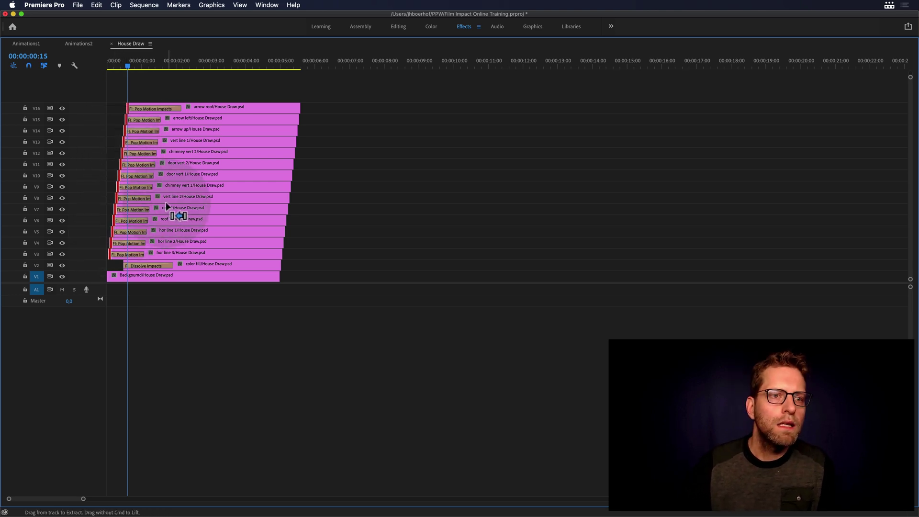
pyautogui.moveTo(168, 207); pyautogui.dragTo(187, 206)
# Scrub through the house lines drawing in, restore the normal panel layout, and play from the start
pyautogui.click(115, 63)
pyautogui.moveTo(115, 63); pyautogui.dragTo(118, 65)
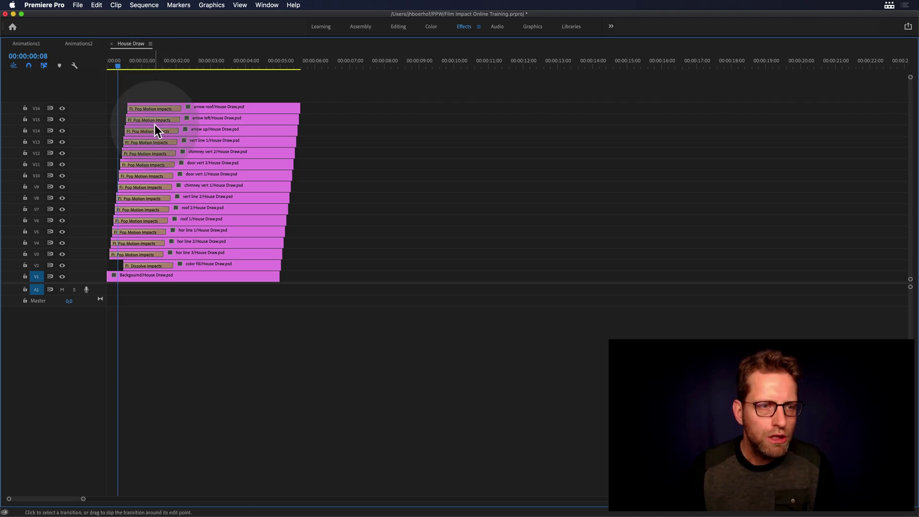
pyautogui.press('`')
pyautogui.moveTo(334, 360)
pyautogui.mouseDown()
pyautogui.moveTo(323, 360)
pyautogui.moveTo(398, 361)
pyautogui.moveTo(312, 368)
pyautogui.mouseUp()
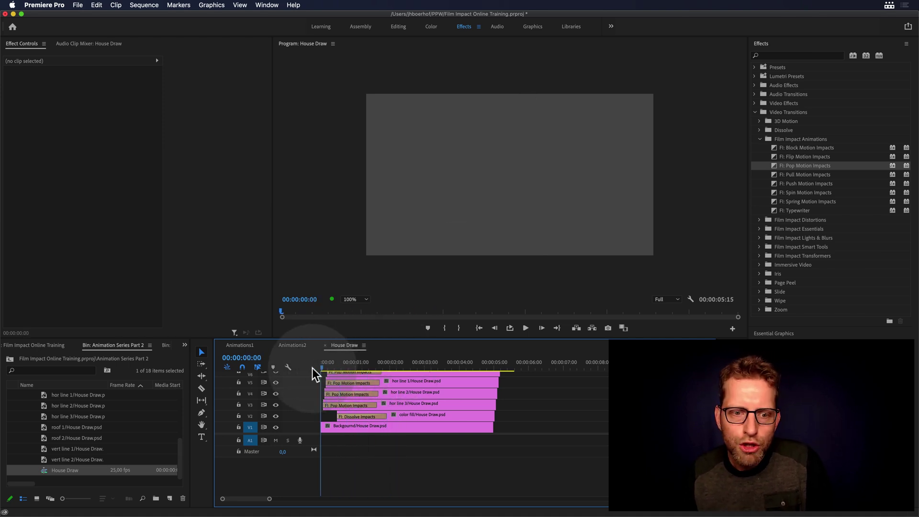
pyautogui.click(447, 244)
pyautogui.press('space')
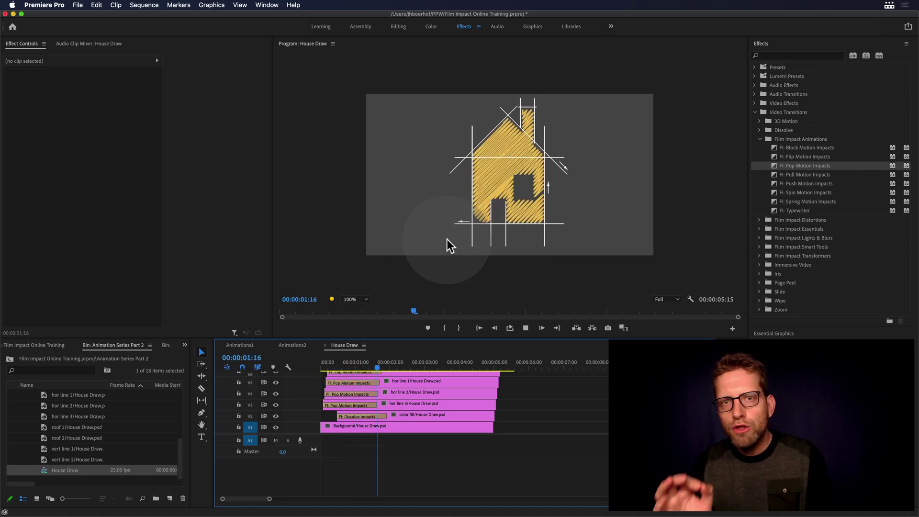
# Stop playback and lower the Program monitor playback resolution to 1/2, then 1/4
pyautogui.press('space')
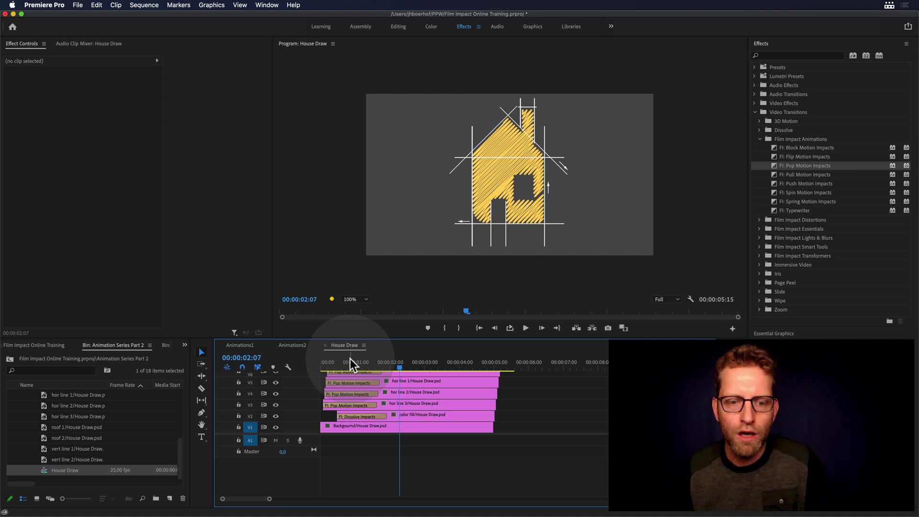
pyautogui.click(668, 299)
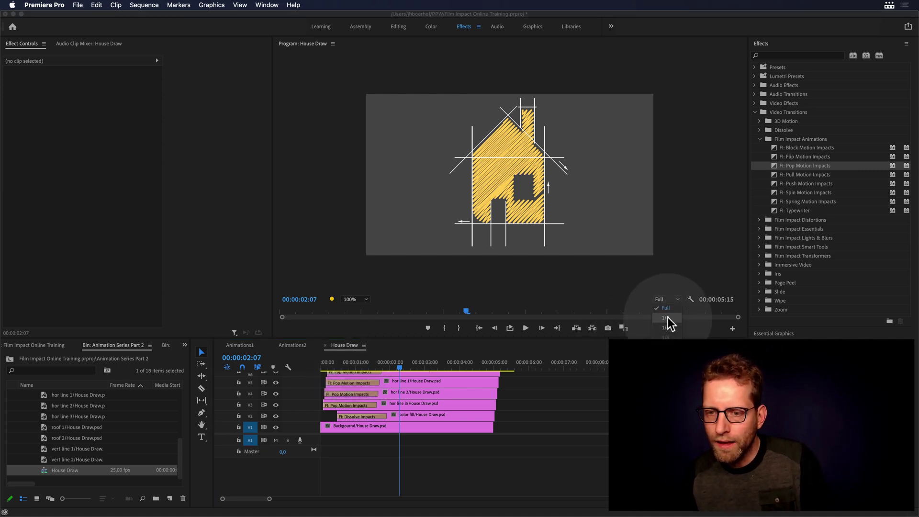
pyautogui.click(667, 317)
pyautogui.click(670, 300)
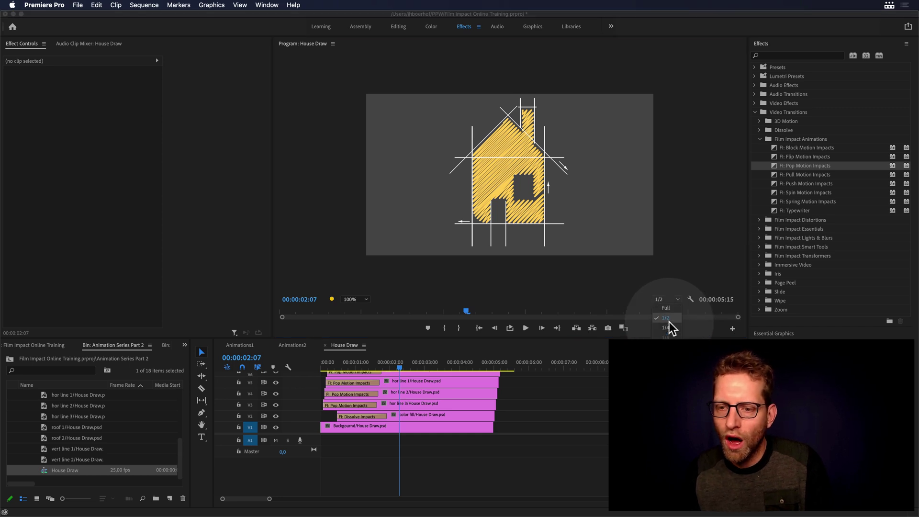
pyautogui.click(666, 327)
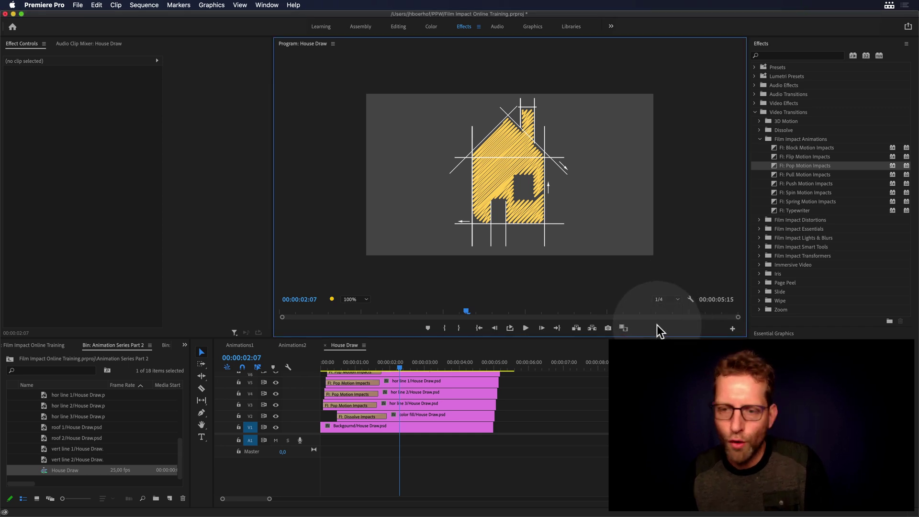
# Replay the animation at 1/4 resolution, then return playback resolution to Full and view the finished house
pyautogui.click(347, 365)
pyautogui.press('space')
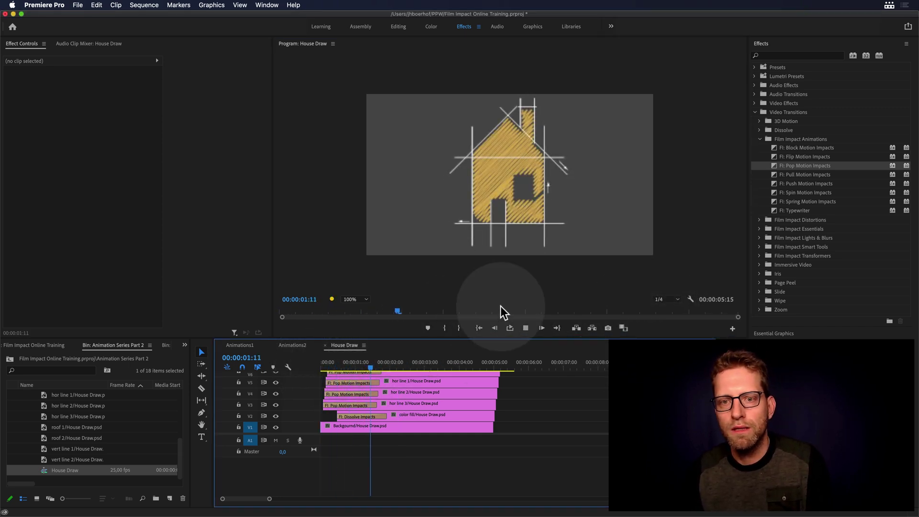
pyautogui.click(671, 300)
pyautogui.click(671, 308)
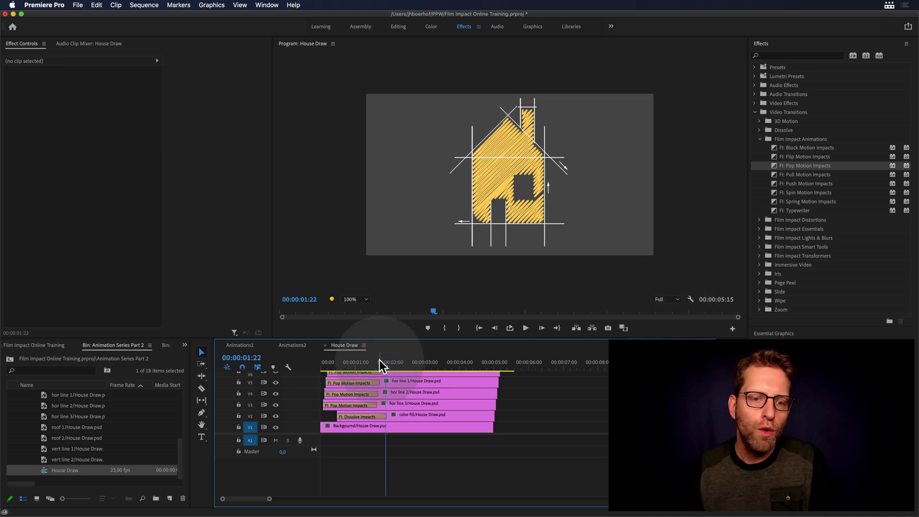
pyautogui.press('Home')
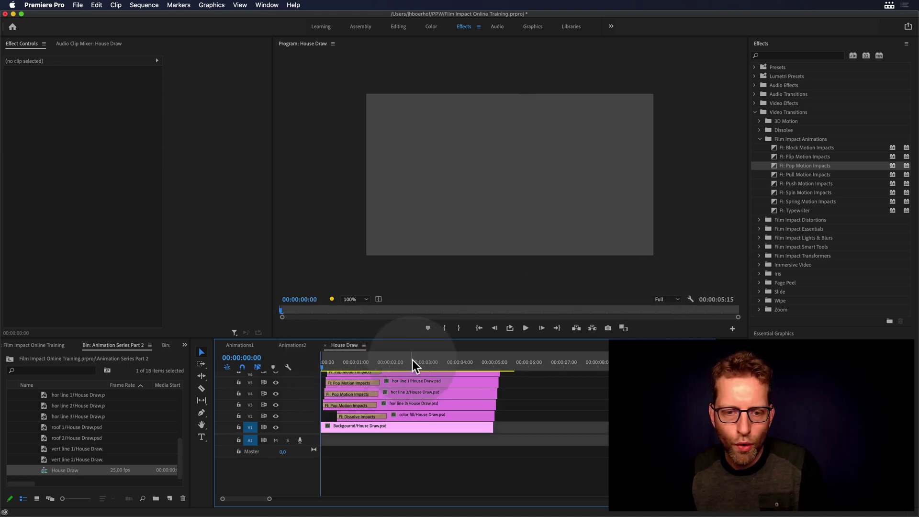
pyautogui.click(412, 364)
pyautogui.click(144, 5)
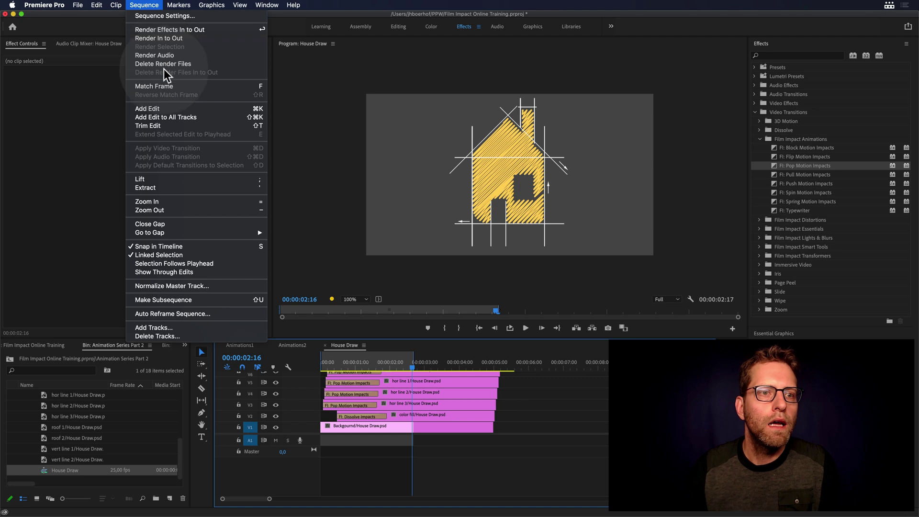
# Render the House Draw sequence In to Out and play the rendered animation from the start
pyautogui.click(164, 38)
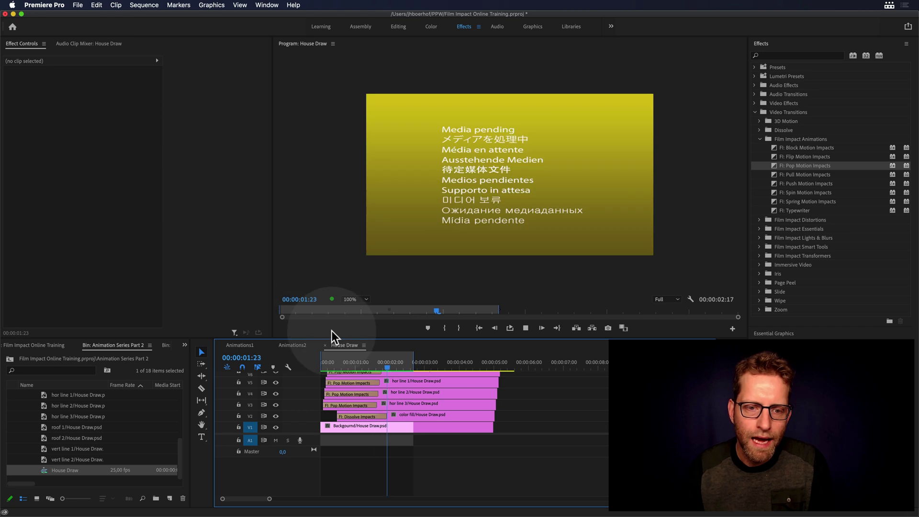
pyautogui.click(319, 363)
pyautogui.press('space')
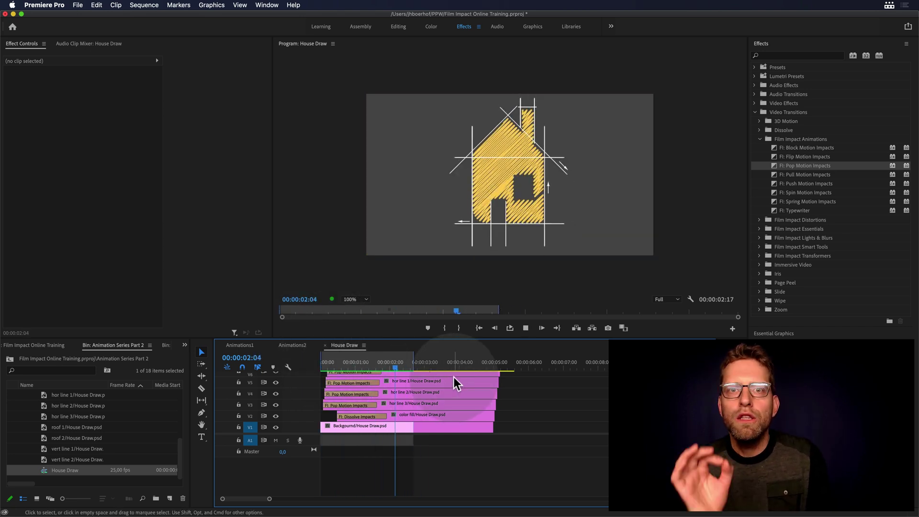
pyautogui.press('space')
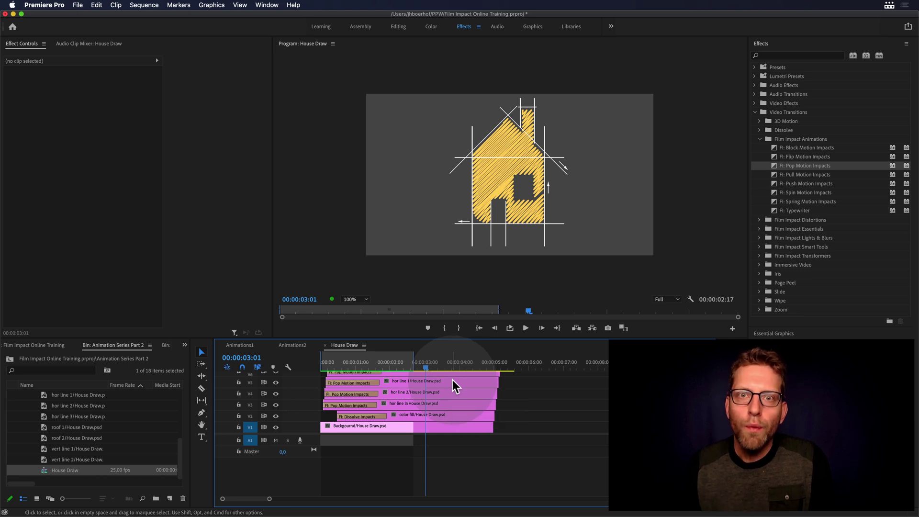